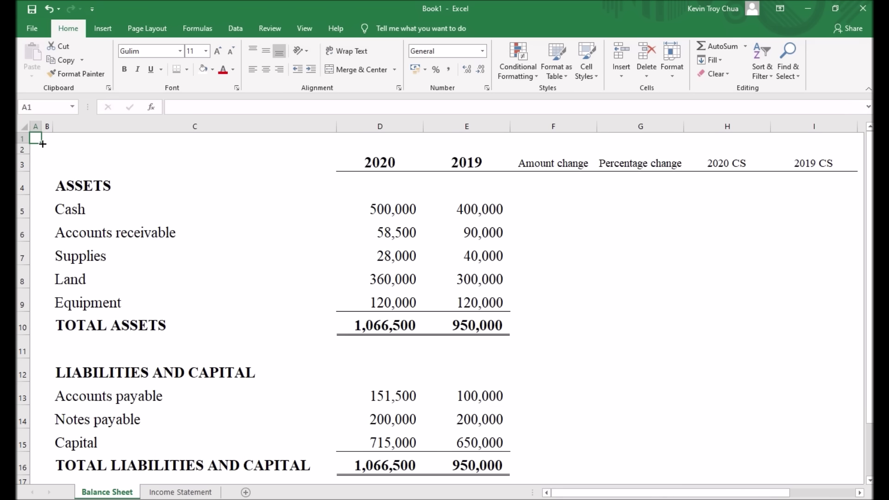
Step: Calculate the Cash amount change in F5 as 2020 minus 2019 with the formula =D5-E5
click(554, 166)
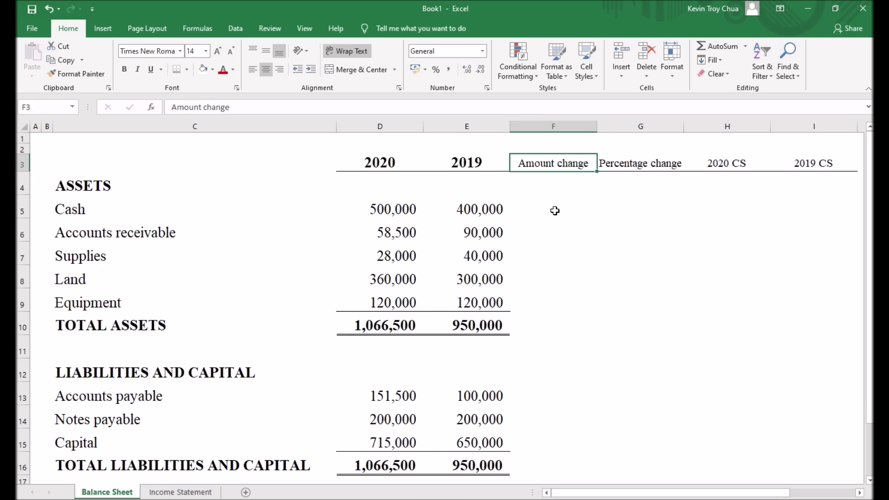
click(554, 211)
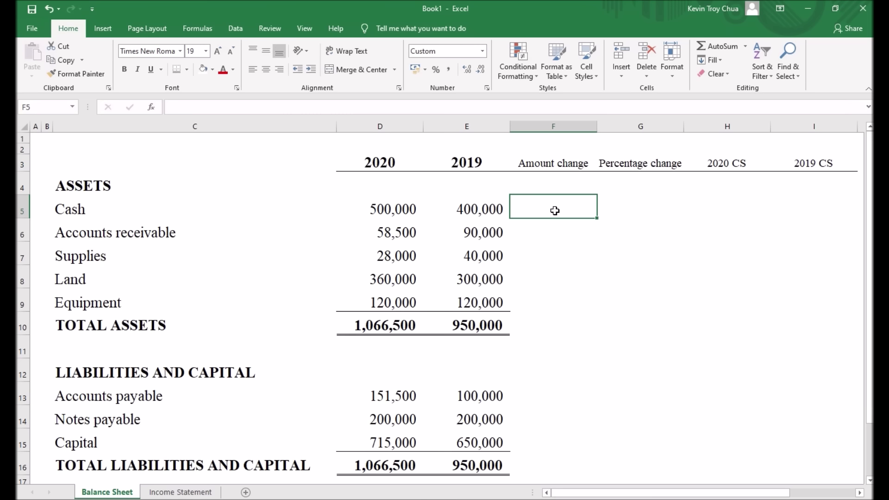
text(=)
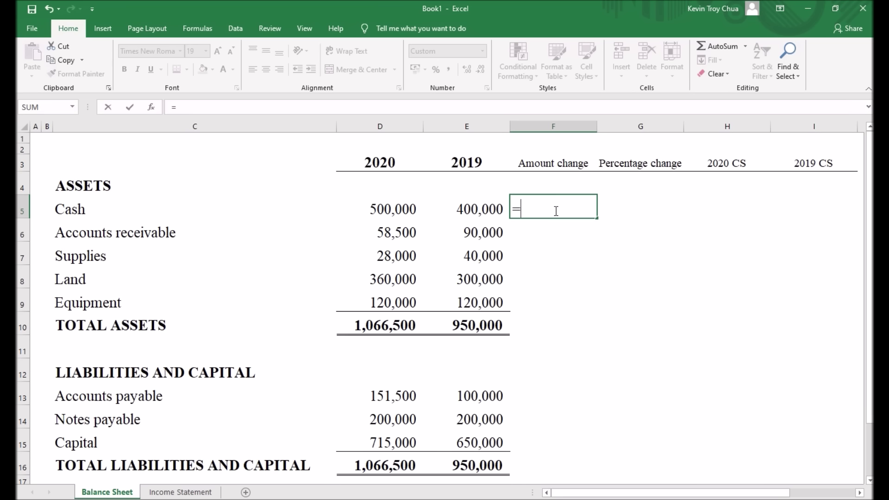
click(389, 210)
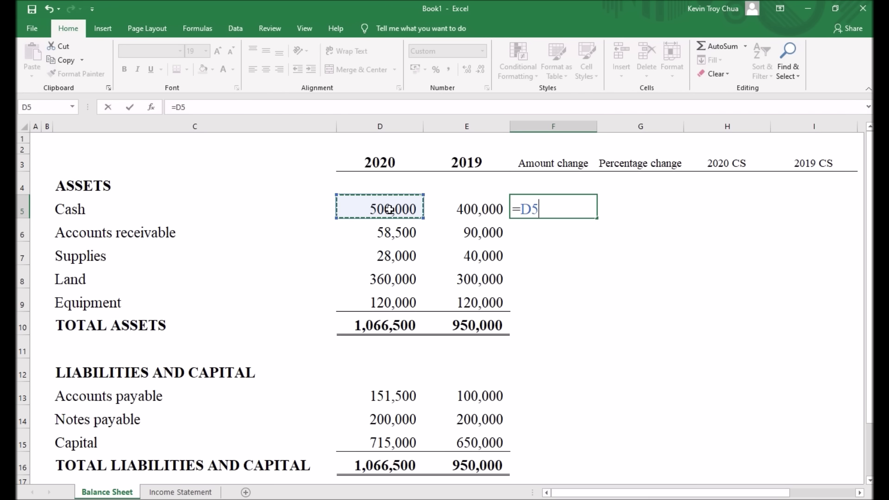
text(-)
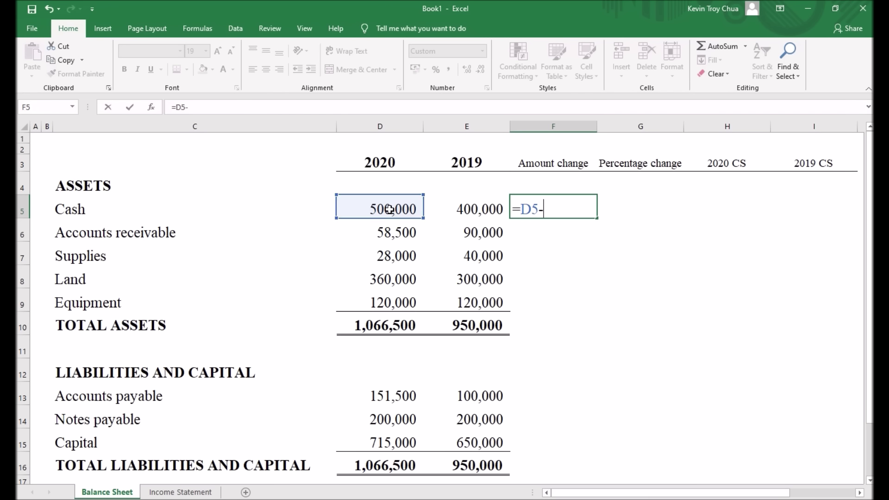
click(459, 209)
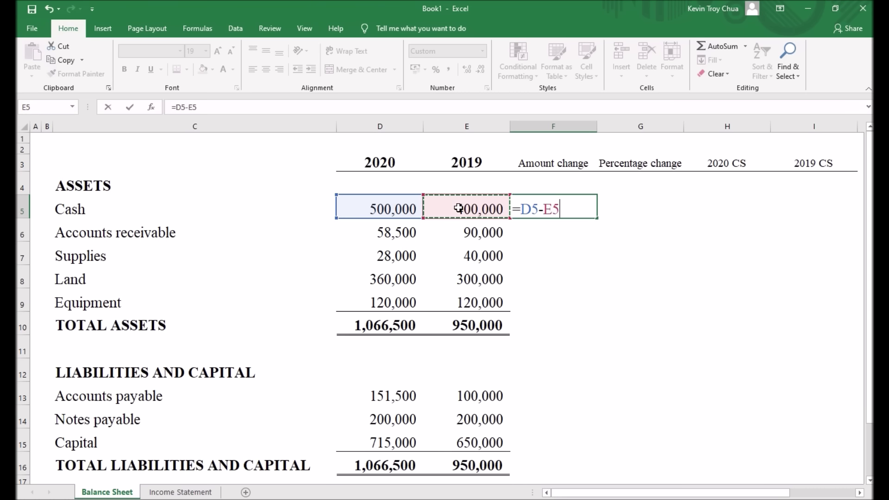
key(Return)
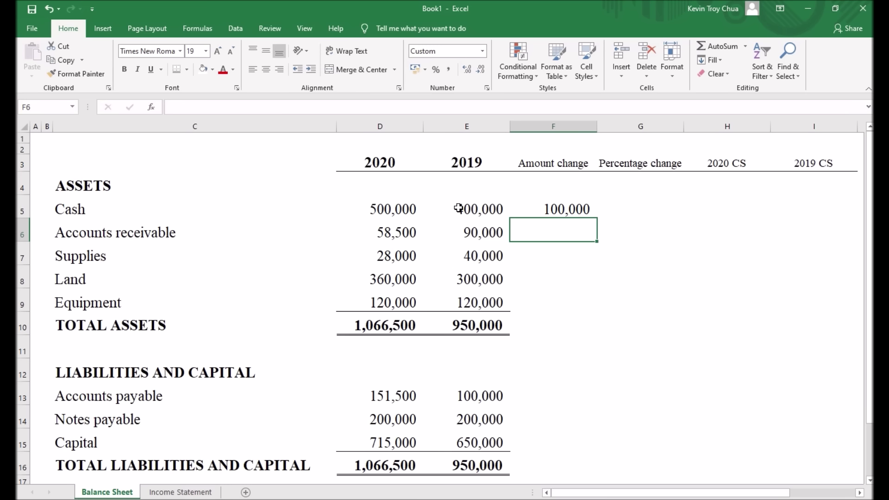
Step: Calculate the Accounts receivable amount change in F6 with the formula =D6-E6
text(=)
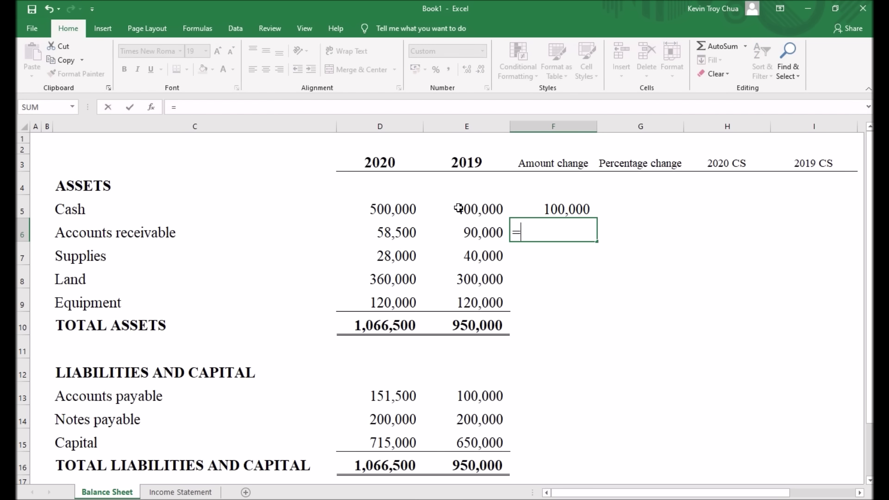
click(406, 233)
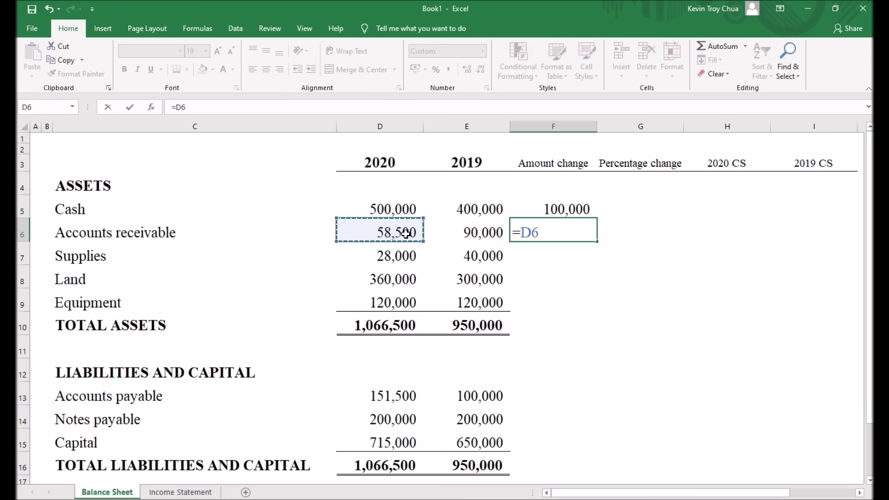
text(-)
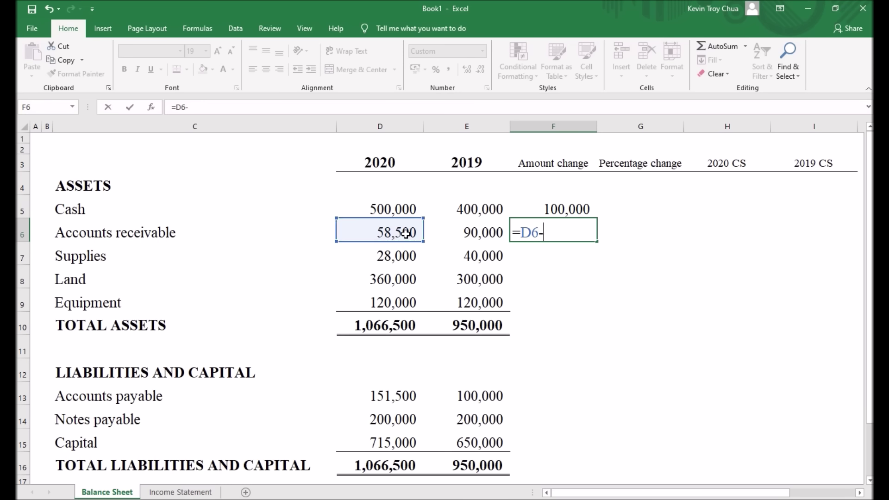
click(475, 233)
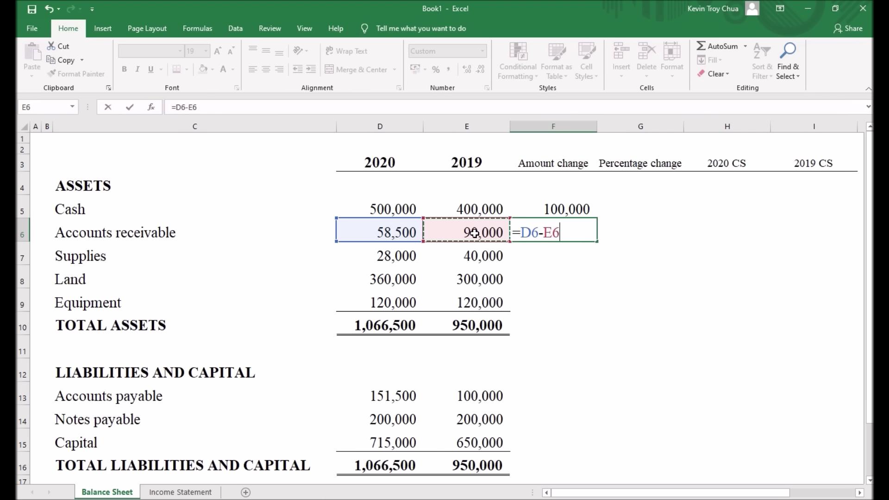
key(Return)
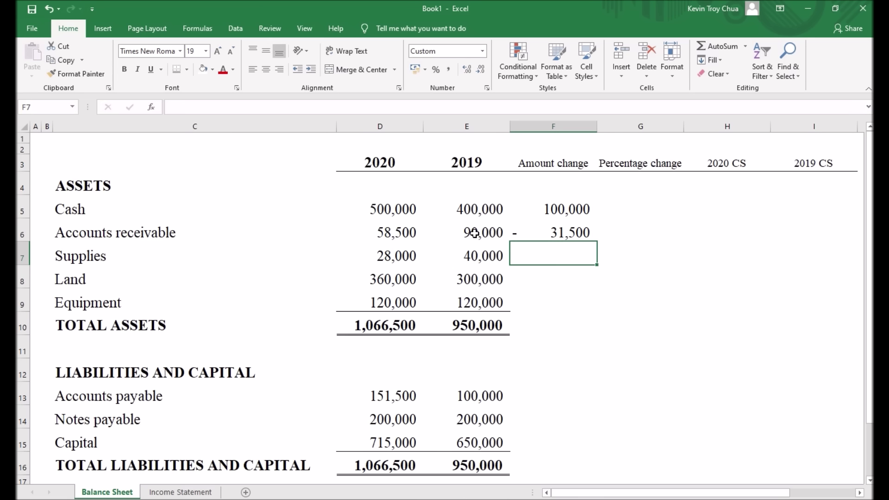
Step: Clear the Accounts receivable amount change in F6 and return to the Cash result in F5
key(Up)
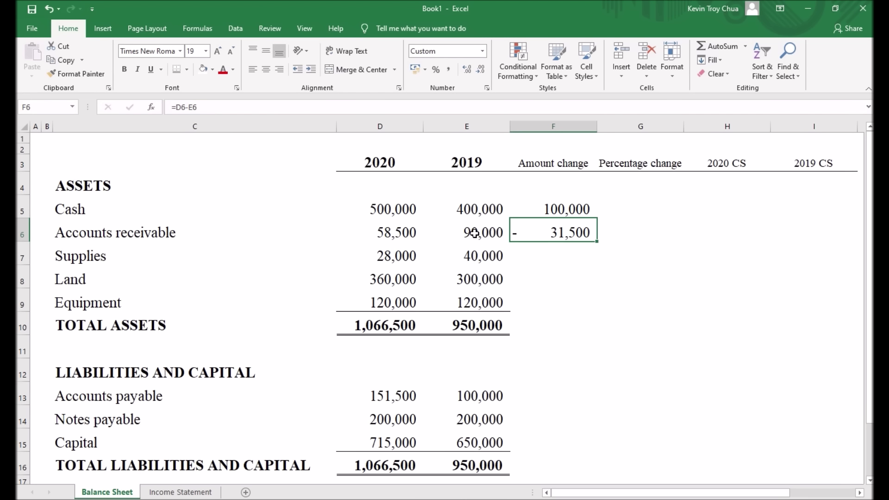
key(Delete)
key(Up)
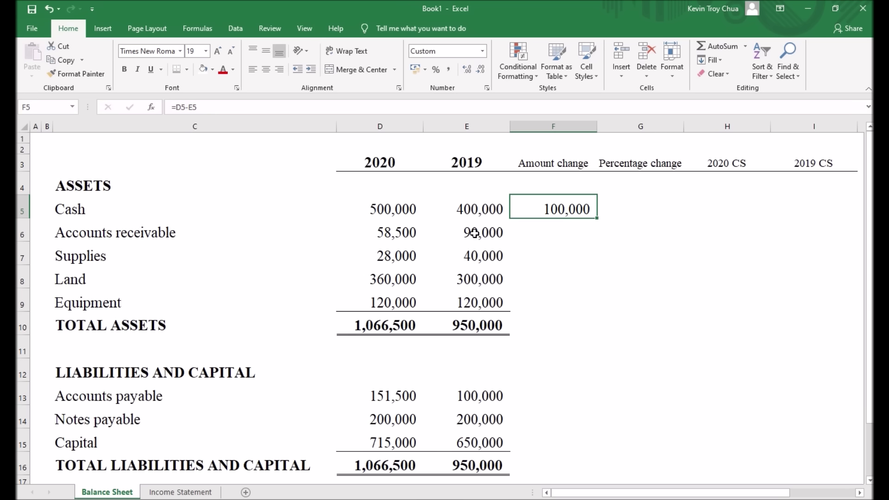
Step: Copy the Cash amount change formula from F5 and paste it as a formula into F6 for Accounts receivable
click(579, 123)
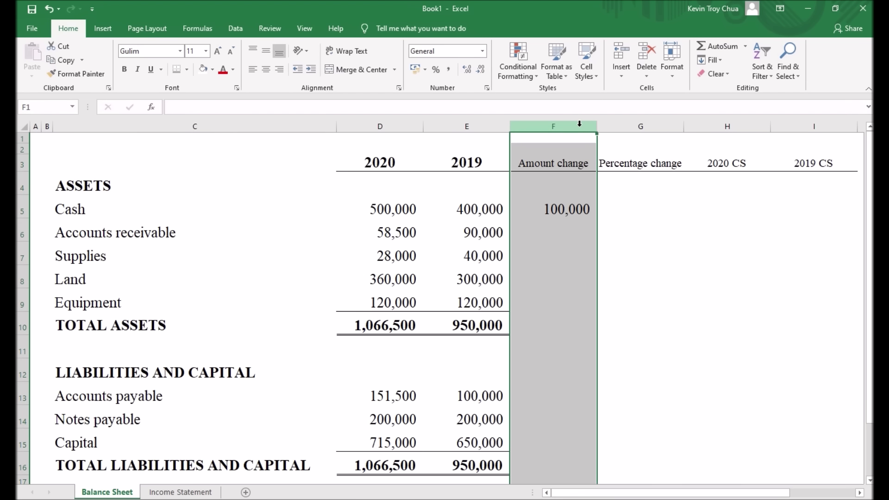
click(557, 210)
right_click(558, 210)
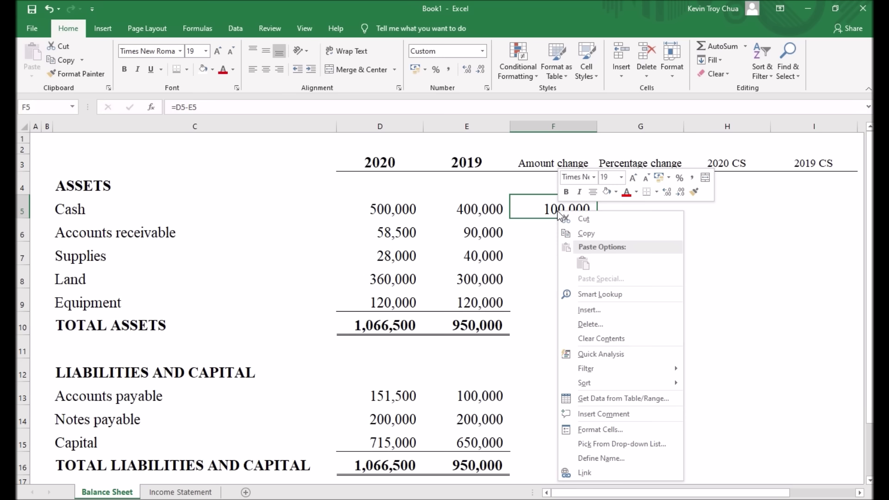
click(587, 234)
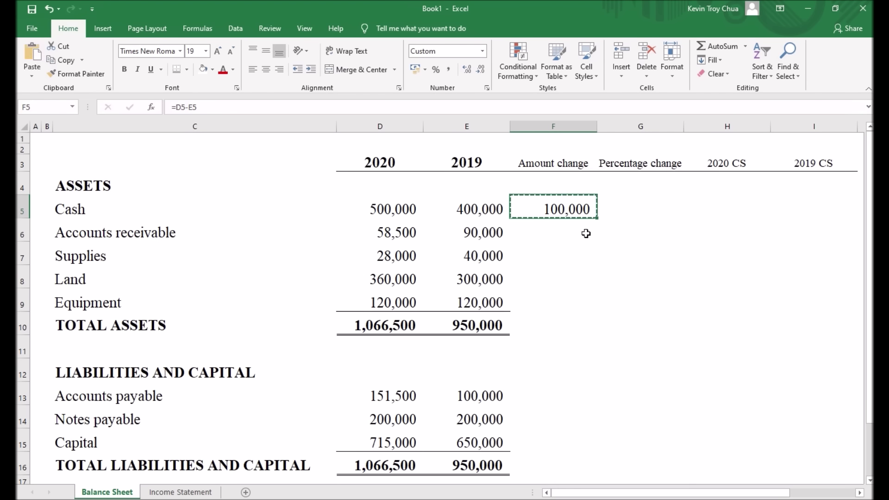
click(564, 230)
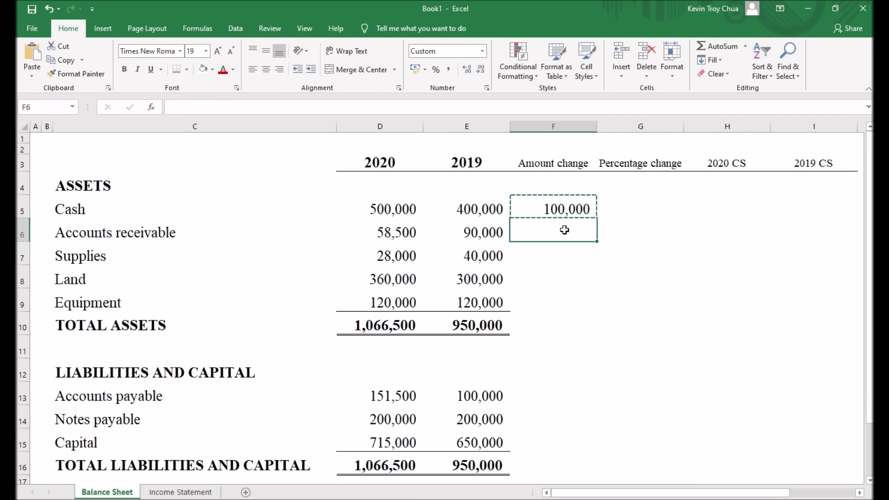
right_click(564, 230)
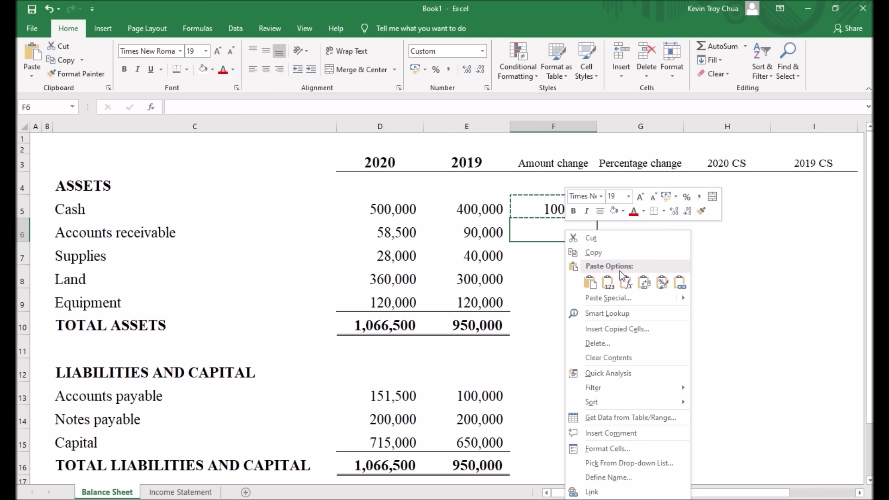
click(594, 282)
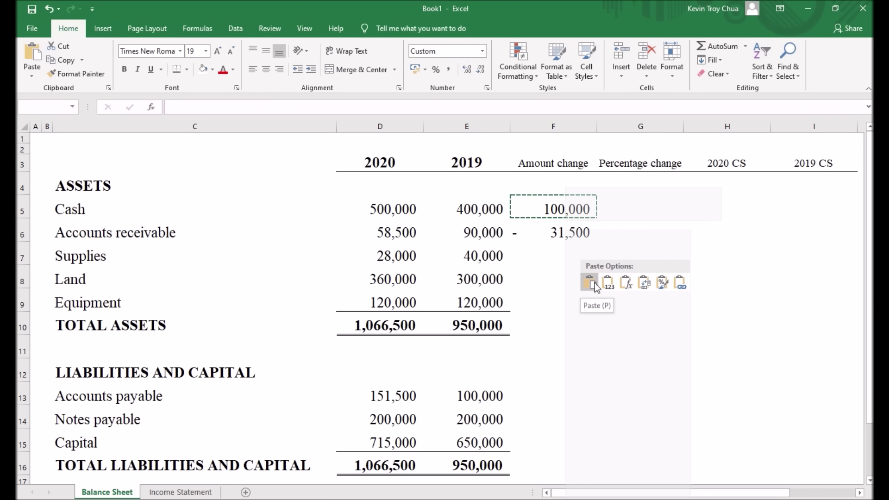
click(628, 287)
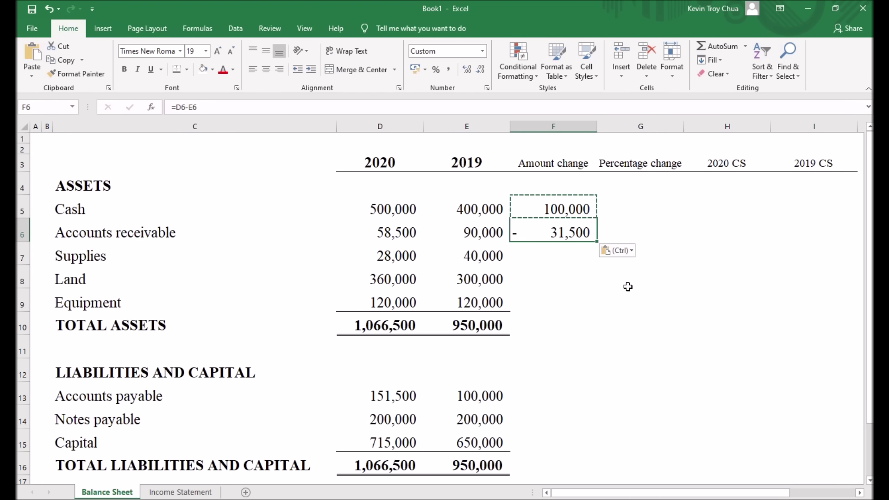
Step: Paste the copied formula one cell at a time into F7 through F10 for Supplies, Land, Equipment and Total Assets
click(554, 252)
right_click(553, 253)
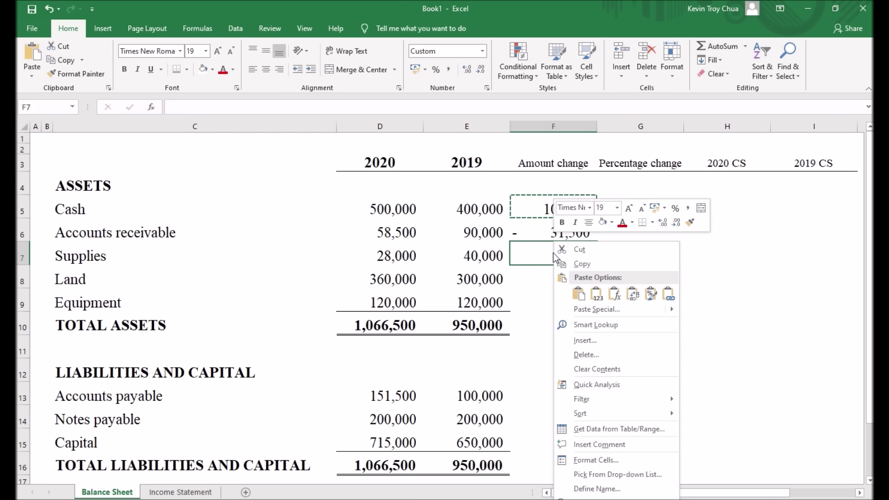
click(611, 296)
right_click(557, 282)
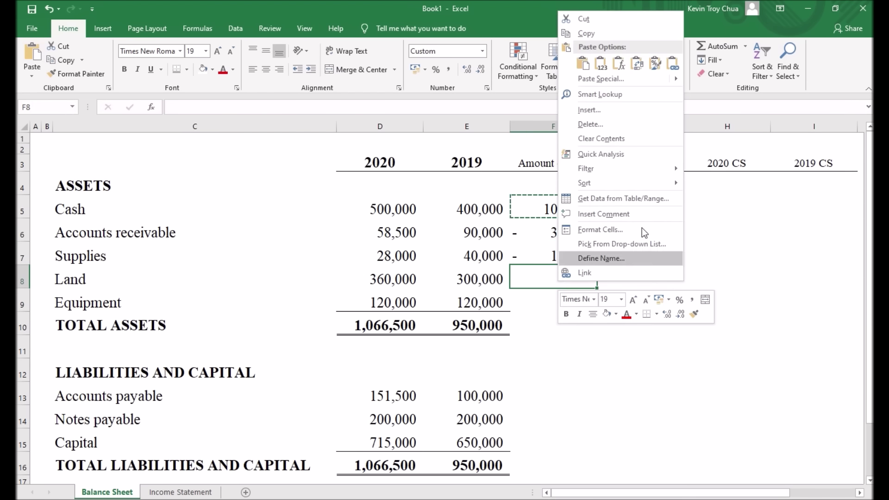
click(621, 73)
click(535, 301)
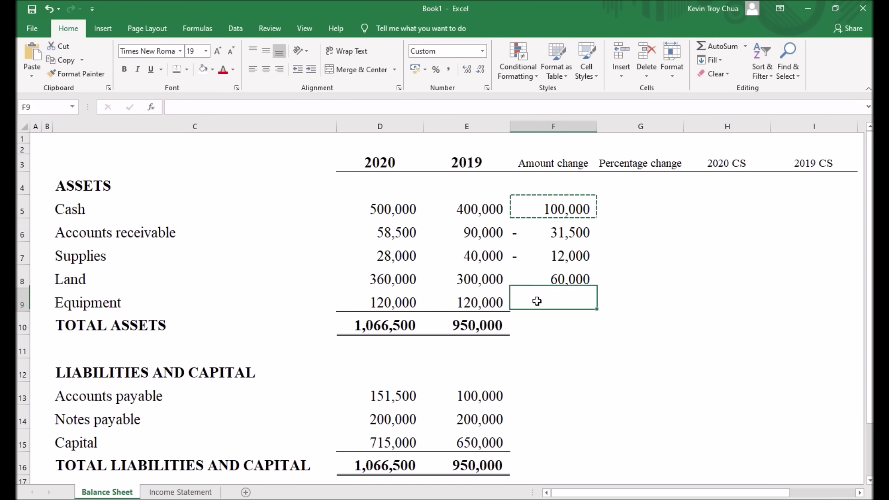
right_click(536, 302)
click(613, 86)
right_click(540, 325)
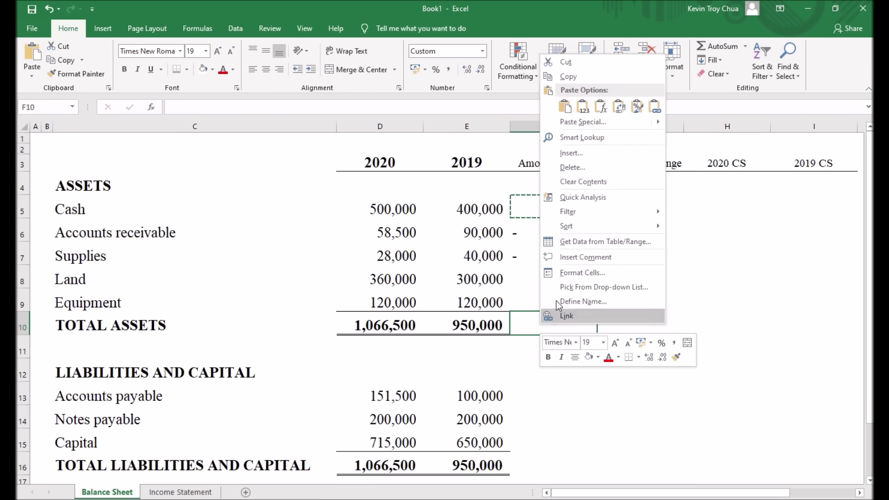
click(605, 107)
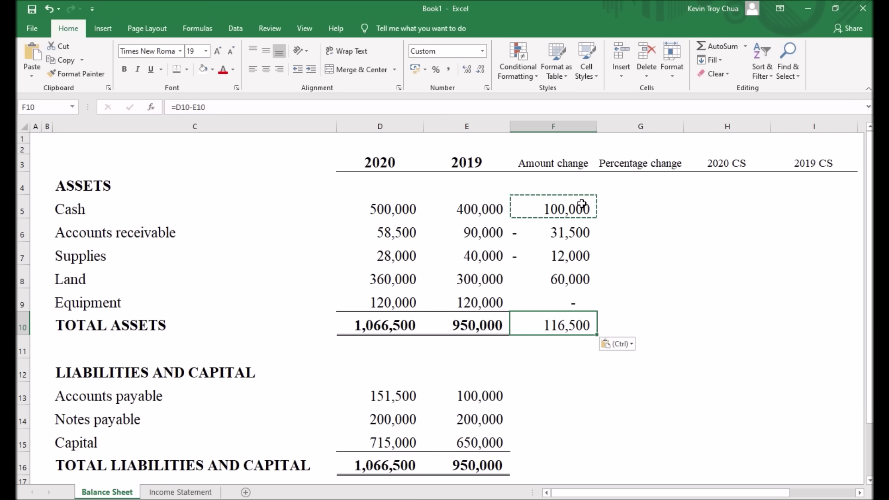
Step: Clear the pasted amount change formulas from F6:F10
drag(578, 226, 569, 329)
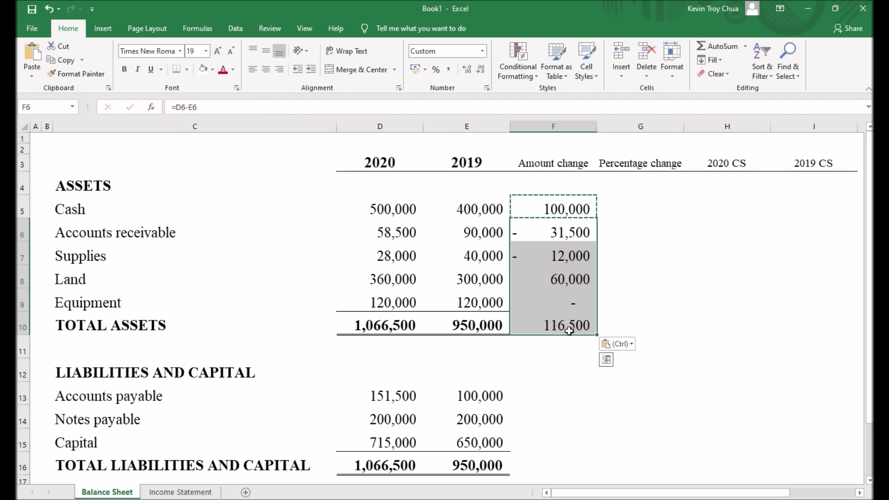
key(Delete)
Step: Copy the Cash amount change formula in F5 and paste it over the whole range F5:F10 at once
click(570, 209)
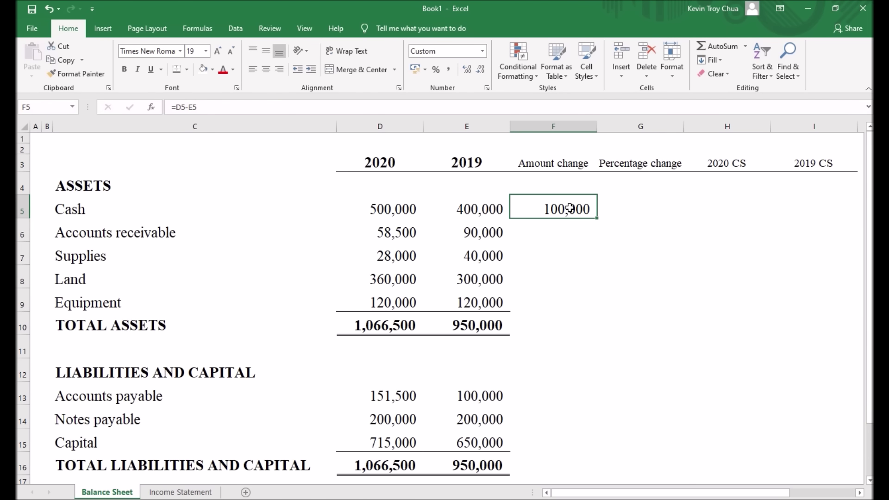
key(ctrl+c)
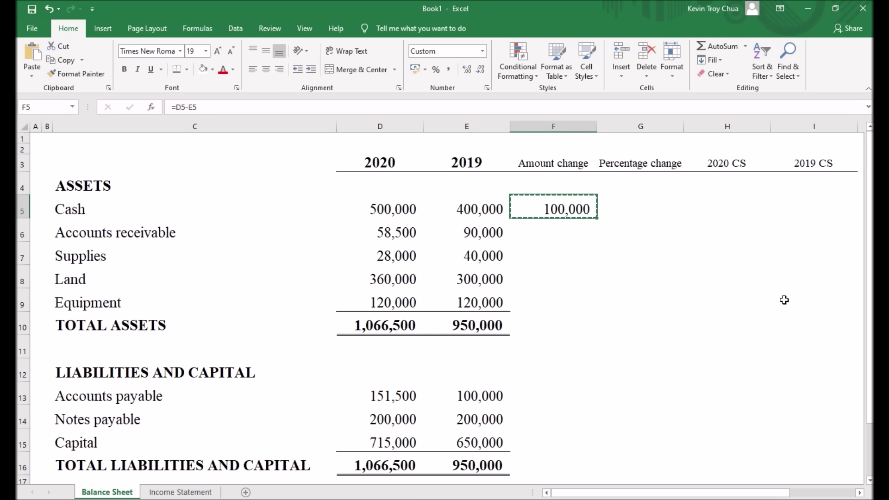
key(shift+Down)
key(shift+Down)
key(shift+Down)
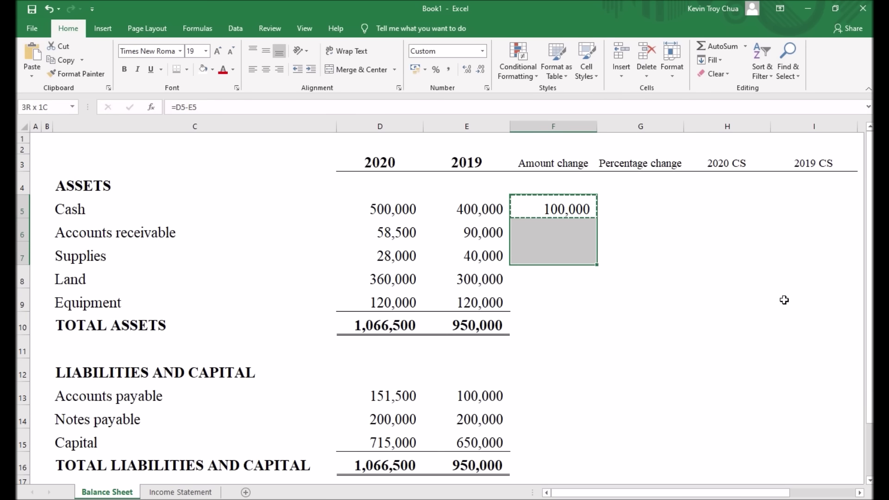
key(shift+Down)
key(shift+Down)
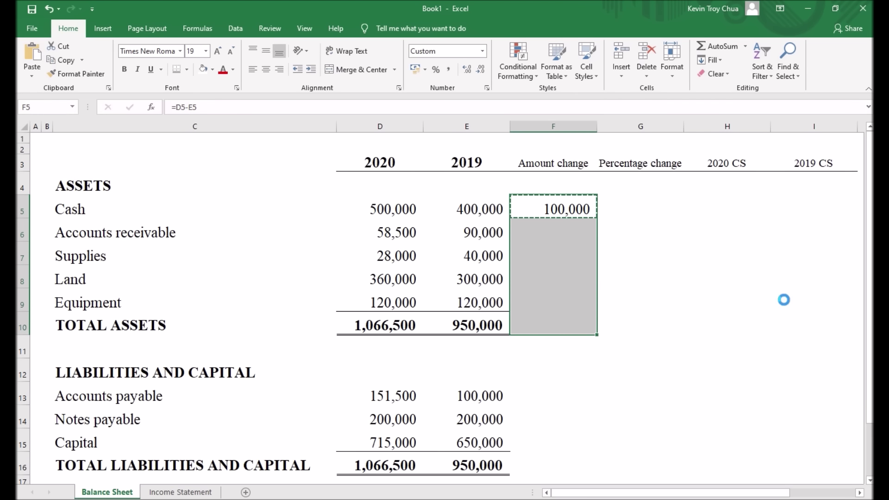
key(Return)
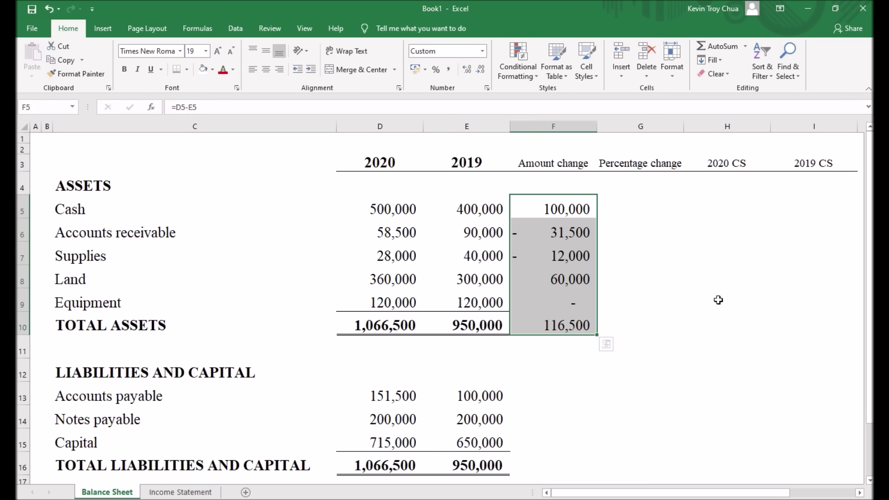
Step: Copy the Total Assets amount change formula from F10 and paste it into F13:F16 for the liabilities and capital rows
drag(570, 388, 558, 466)
click(574, 325)
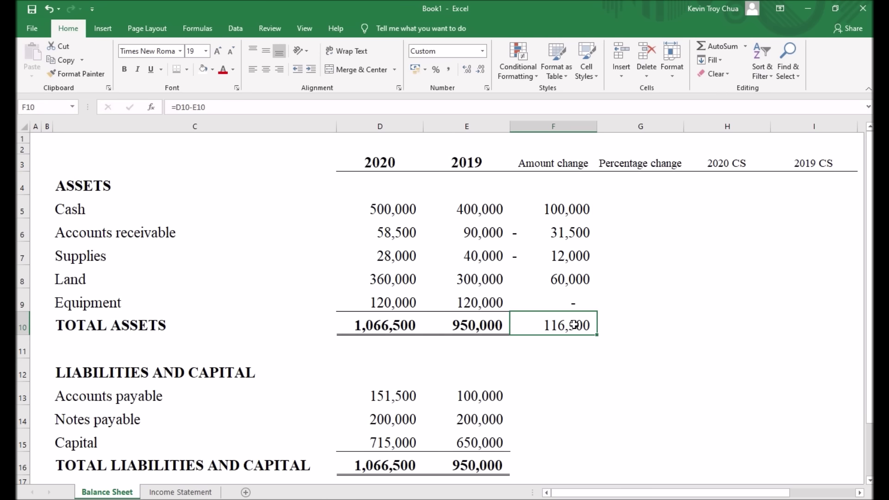
key(ctrl+c)
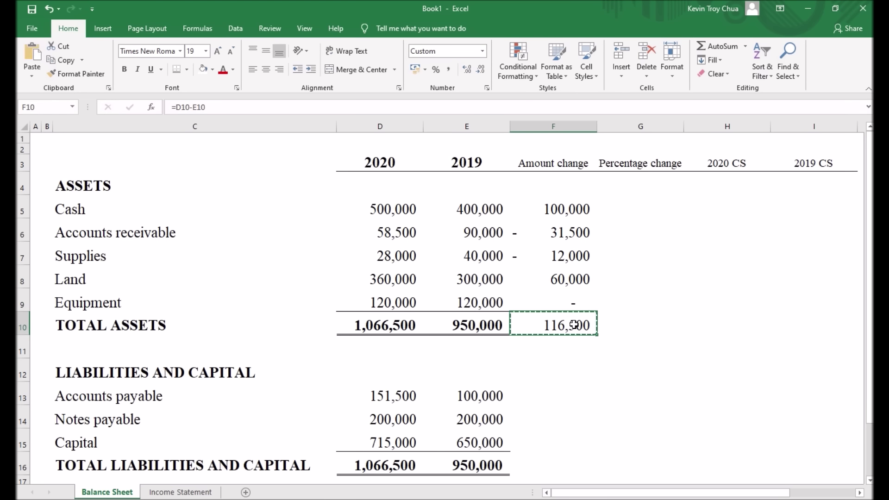
key(Down)
key(Down)
key(Down)
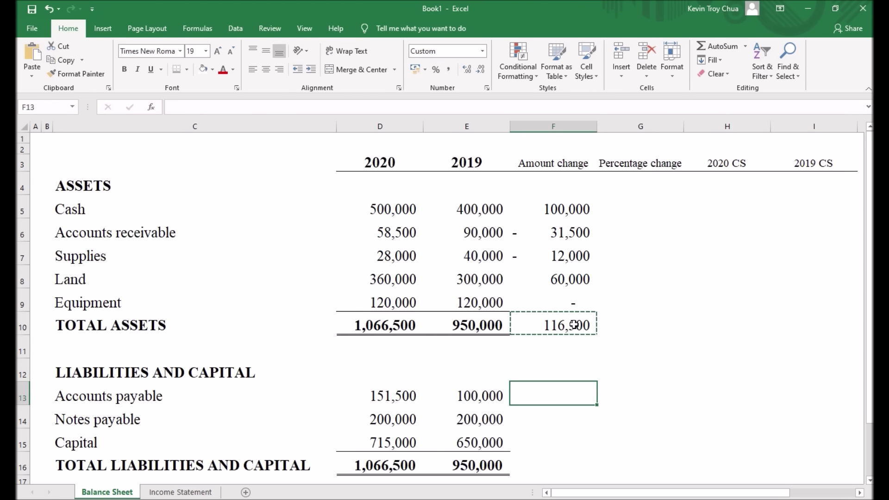
key(shift+Down)
key(shift+Down)
key(shift+Down)
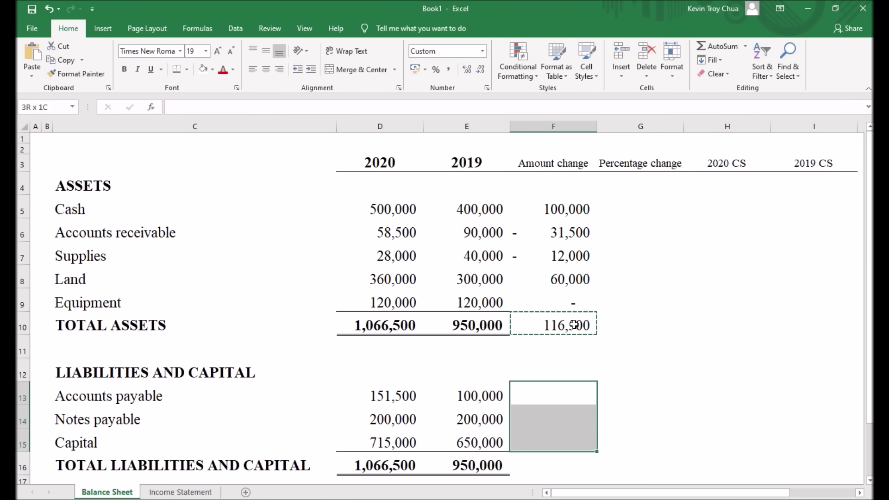
key(ctrl+v)
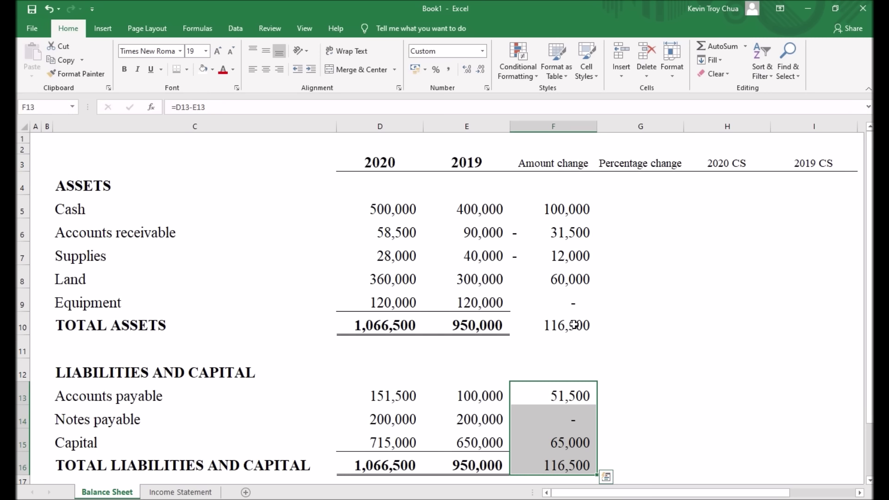
Step: Enter the Cash percentage change formula =F5/E5 in G5, dividing the amount change by the 2019 balance
click(643, 206)
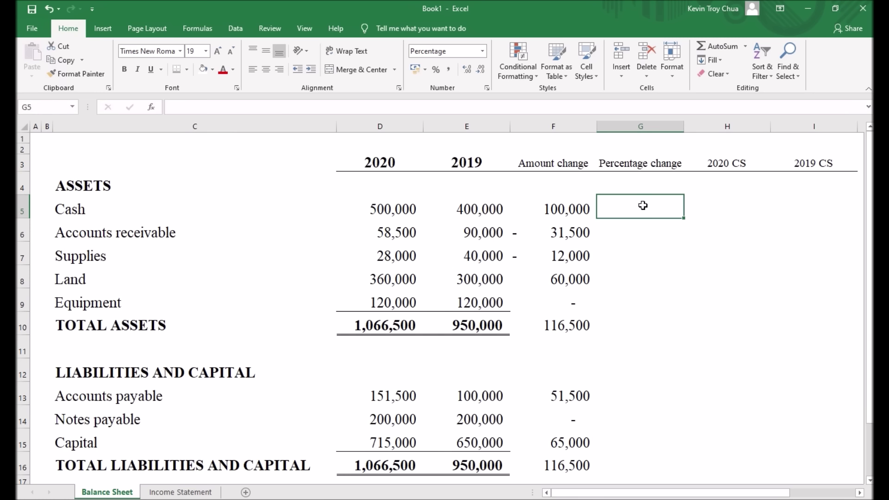
key(Left)
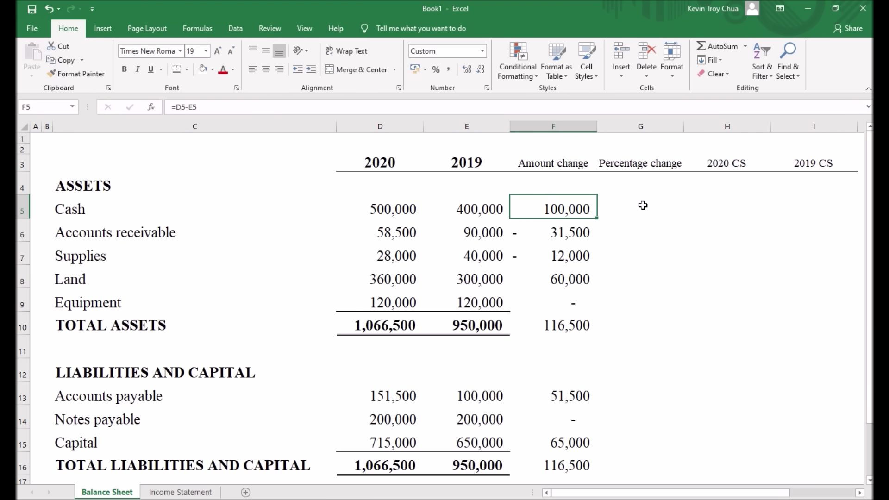
key(Left)
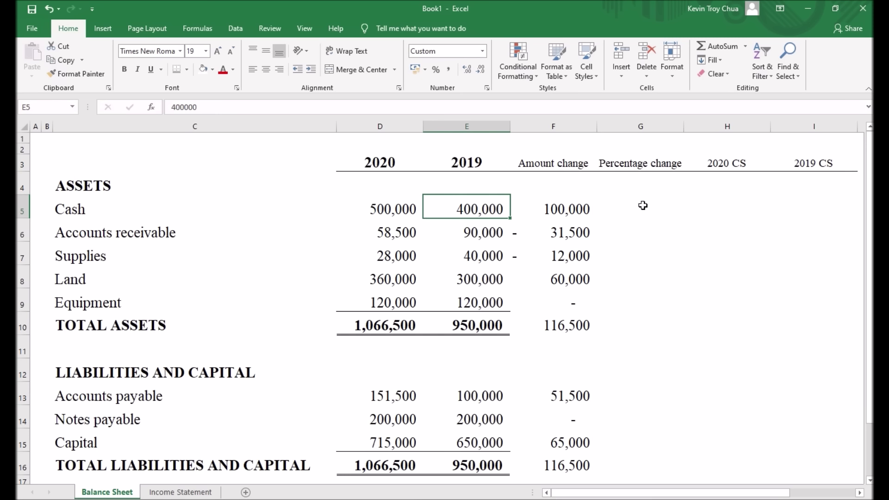
click(642, 205)
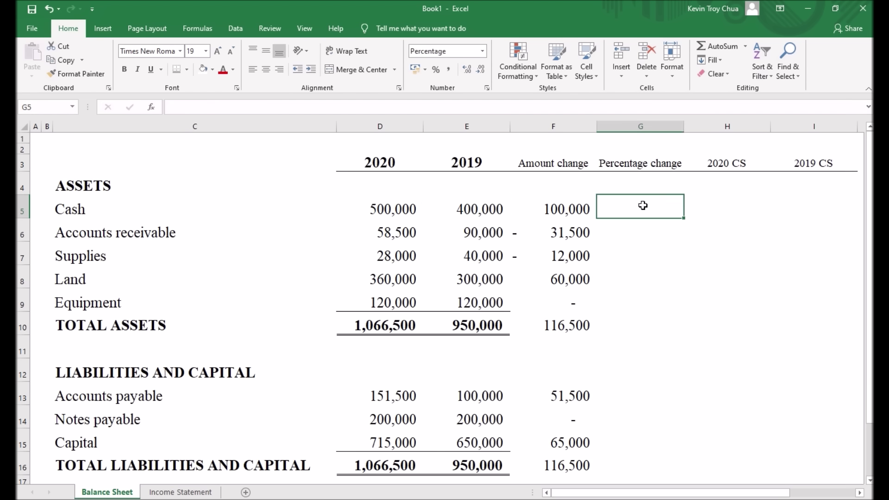
text(=)
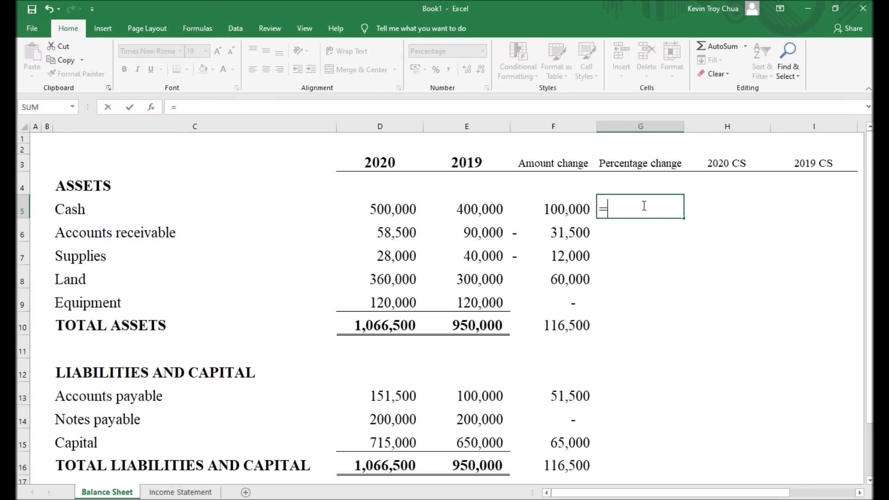
click(565, 206)
text(/)
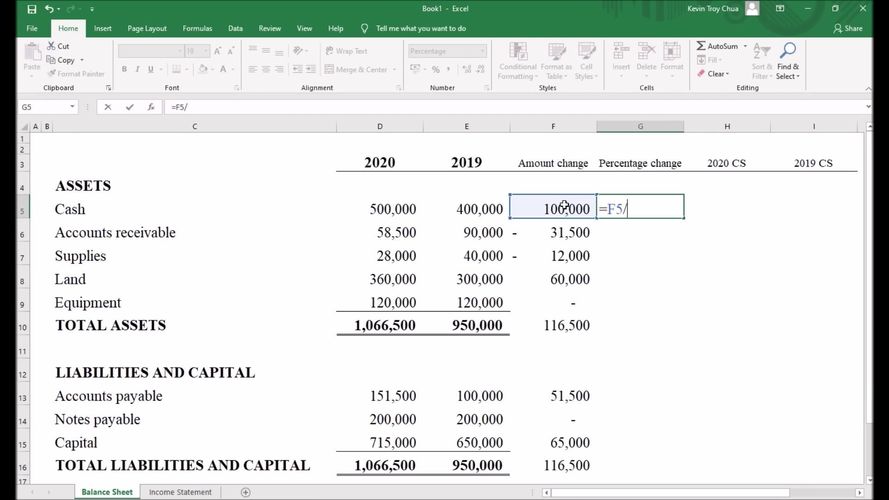
click(478, 207)
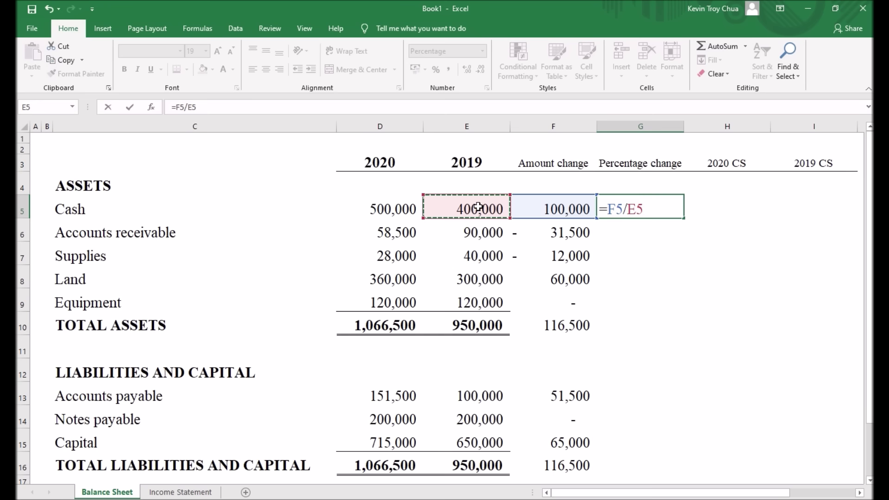
key(Return)
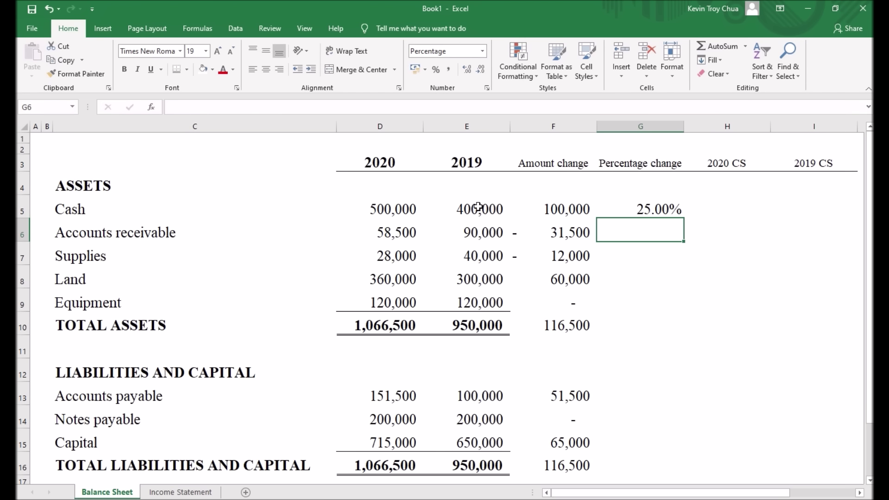
Step: Enter the Accounts receivable percentage change formula =F6/E6 in G6
key(Up)
key(Down)
text(=)
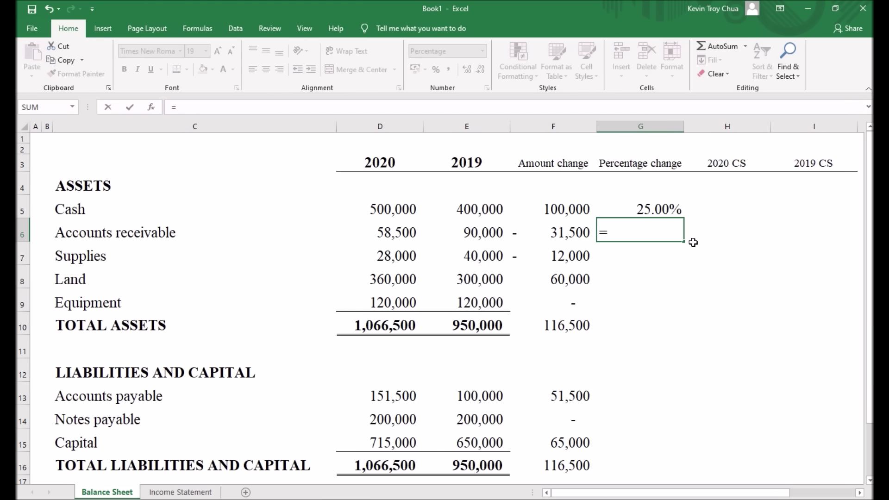
click(553, 232)
text(/)
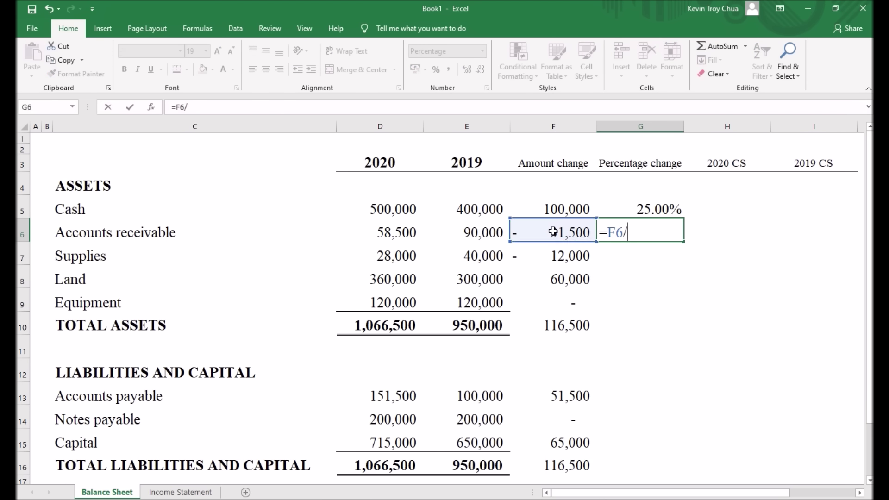
click(473, 232)
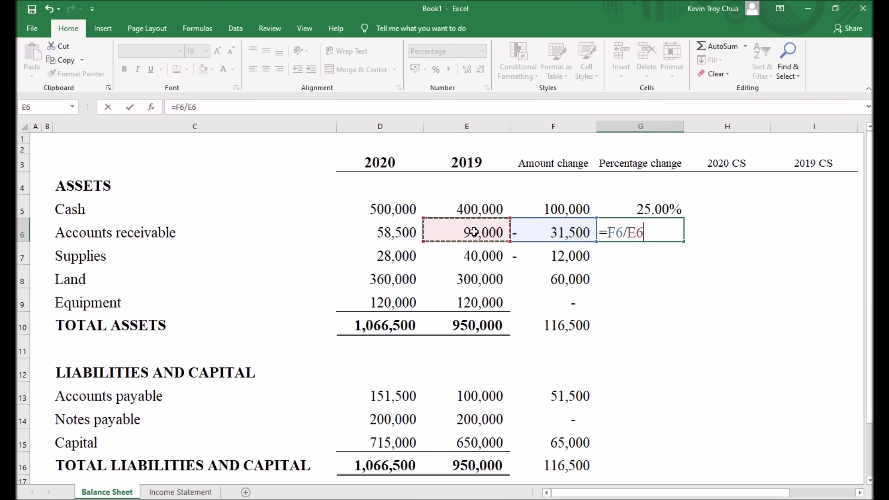
key(Return)
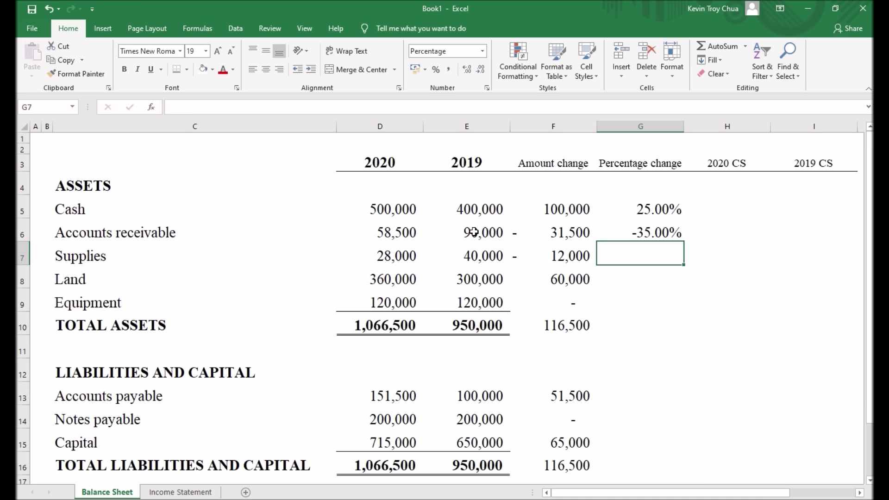
Step: Copy the percentage change formula in G6 and paste it as a formula into G7 through G10, one cell at a time
key(Up)
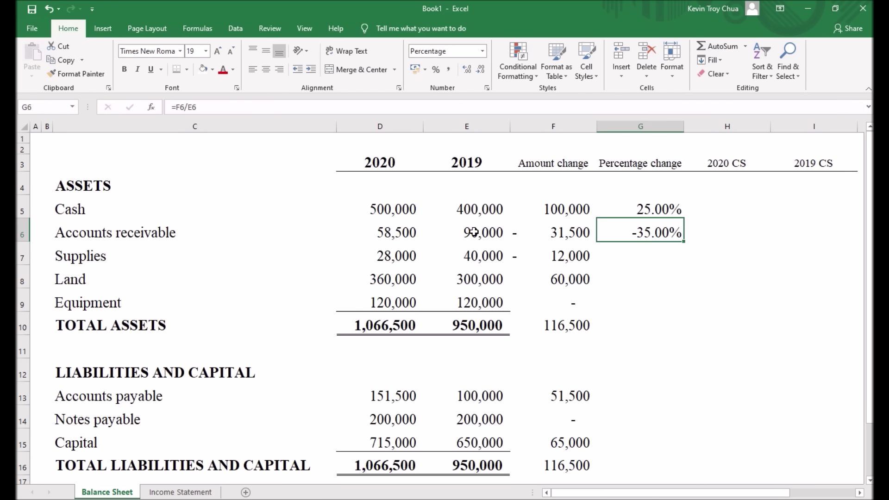
right_click(656, 225)
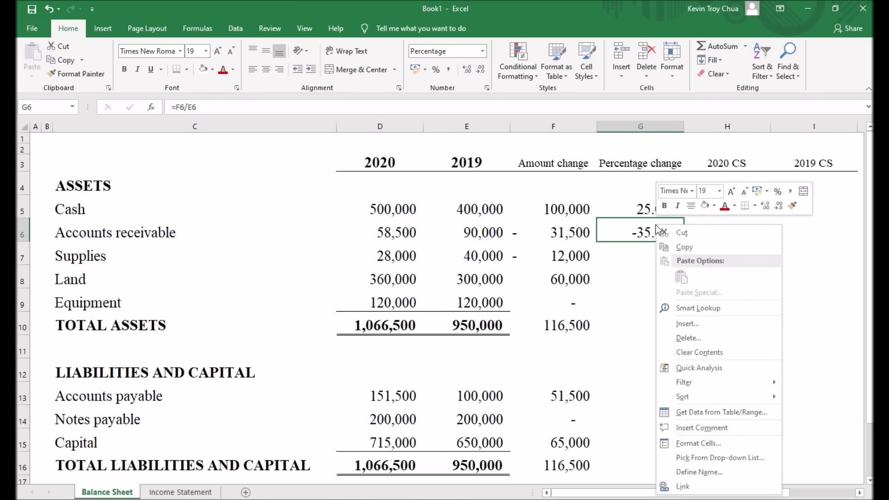
click(685, 249)
right_click(656, 252)
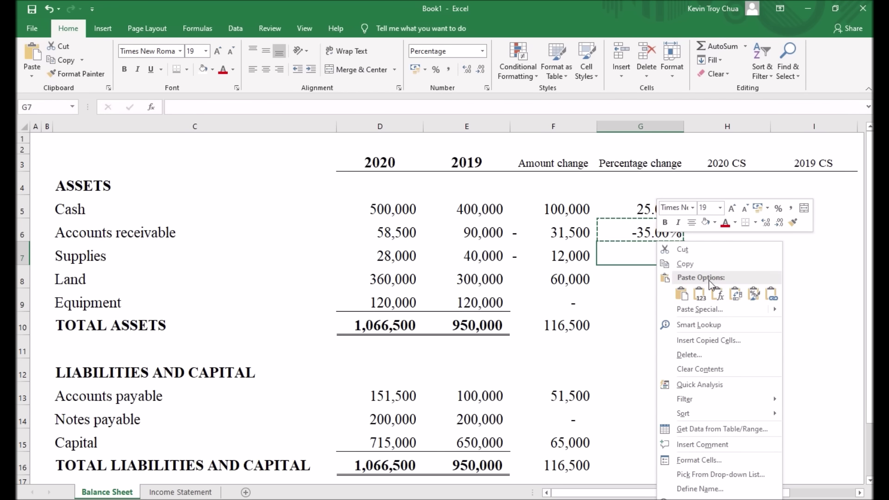
click(720, 294)
right_click(660, 283)
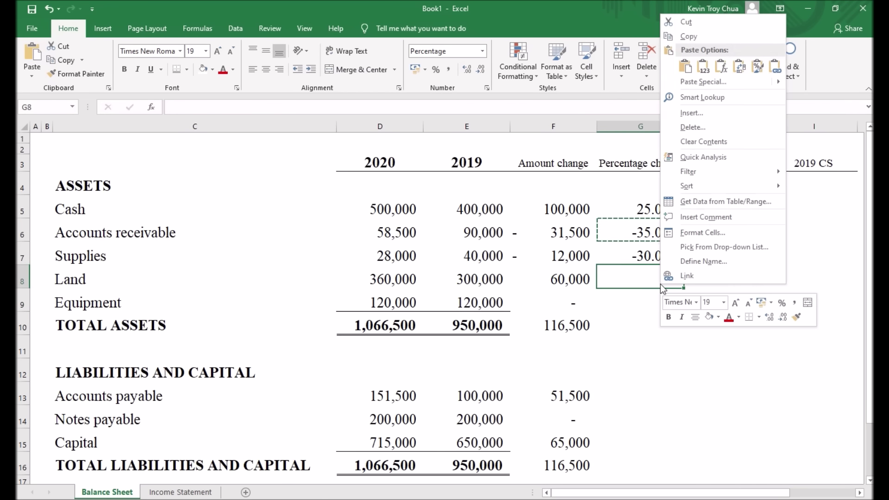
click(723, 67)
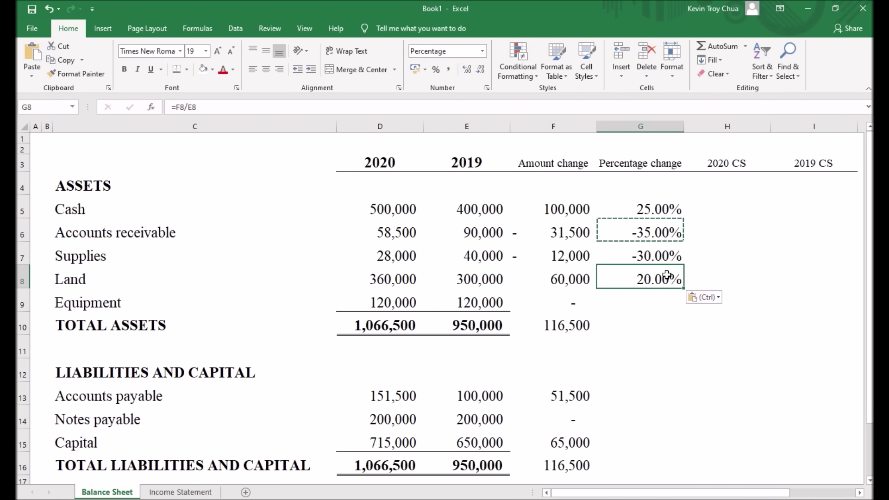
right_click(653, 302)
click(713, 86)
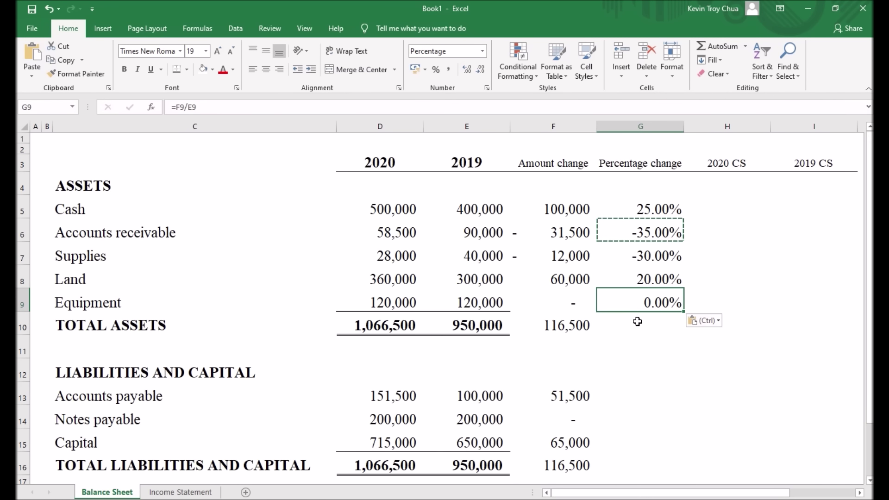
right_click(639, 325)
click(699, 105)
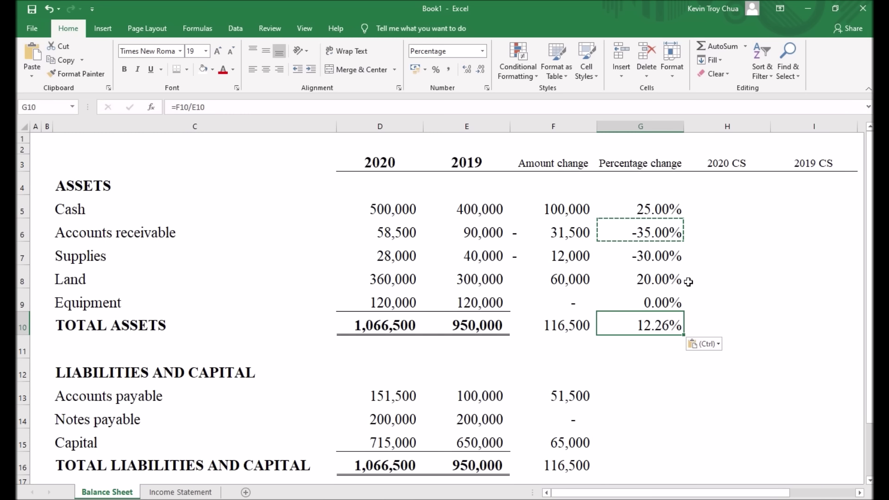
Step: Copy the Total Assets percentage change formula from G10 and paste it into G13:G16 for the liabilities and capital rows
click(672, 211)
click(670, 231)
click(645, 255)
click(647, 278)
click(648, 303)
click(647, 328)
key(ctrl+c)
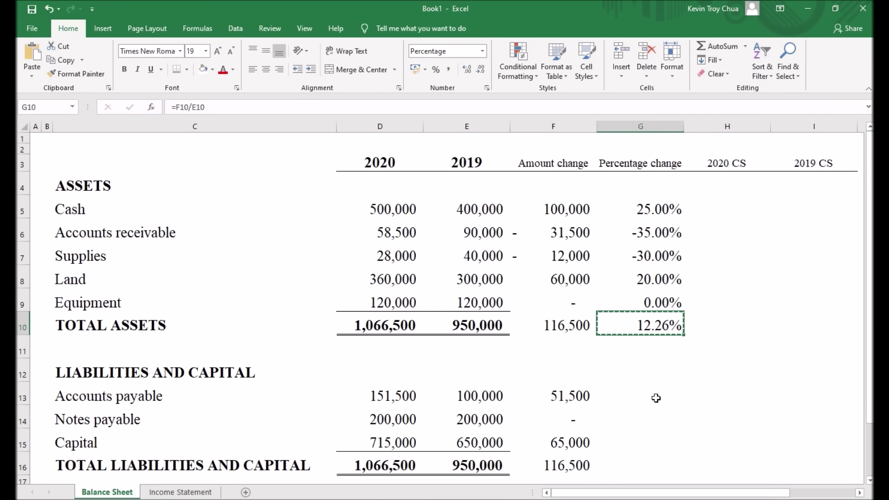
key(Down)
key(Down)
key(Down)
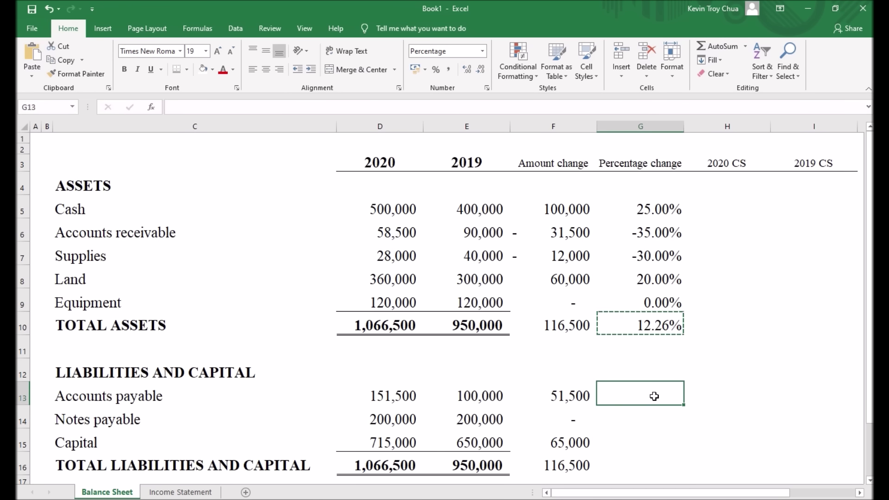
key(shift+Down)
key(shift+Down)
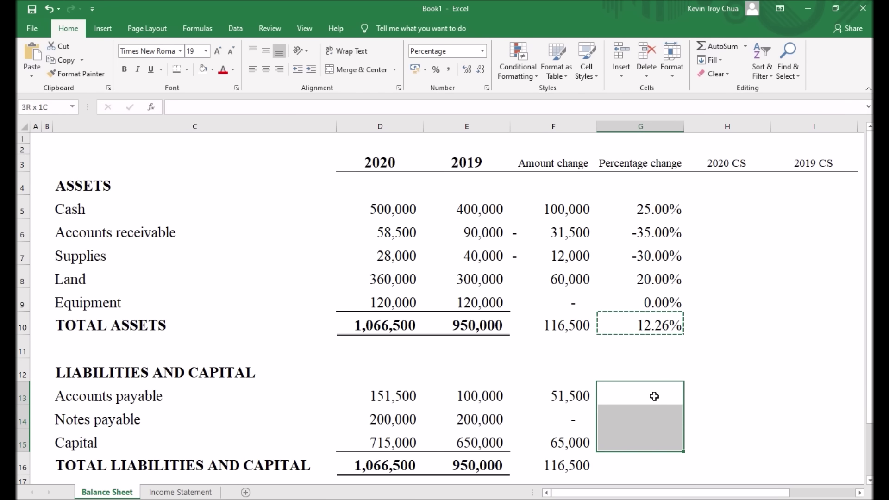
key(shift+Down)
key(Return)
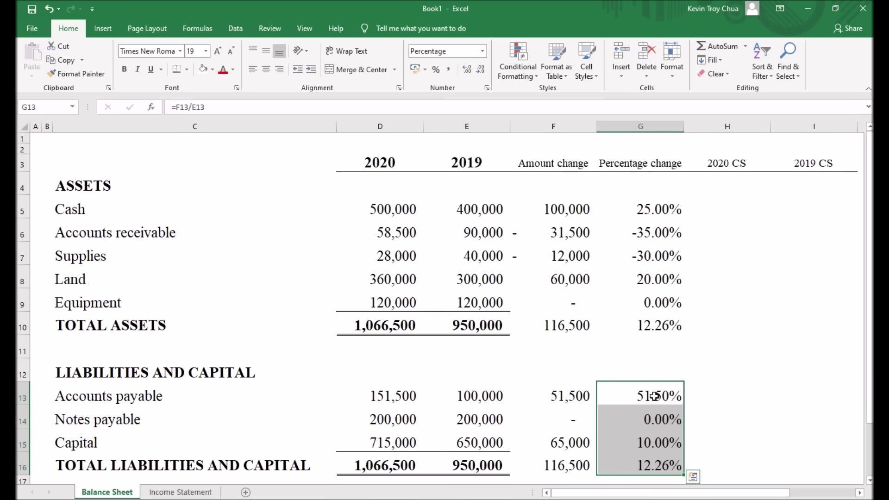
Step: Enter the Cash 2020 common-size formula =D5/D10 in H5, dividing the 2020 cash balance by 2020 total assets
click(727, 206)
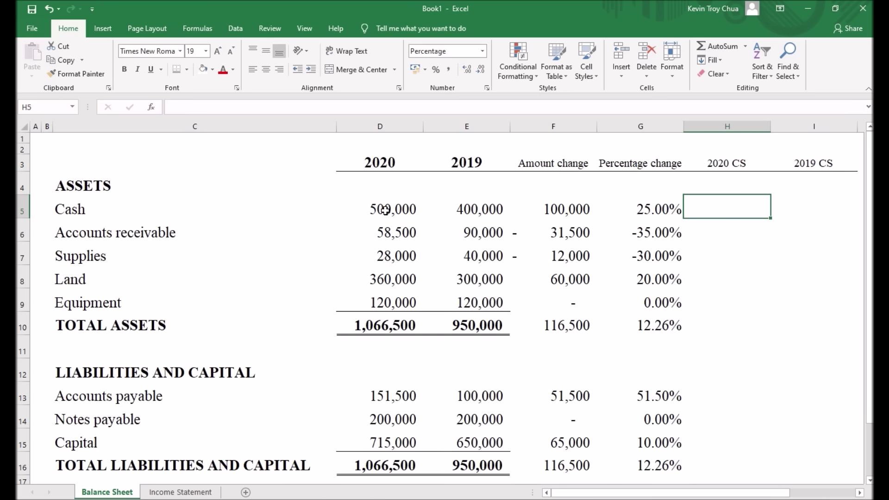
click(385, 210)
click(385, 325)
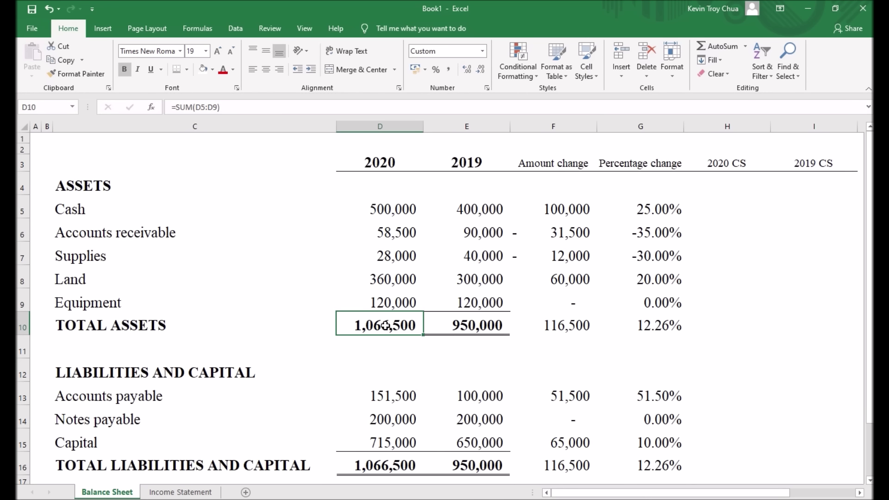
click(399, 213)
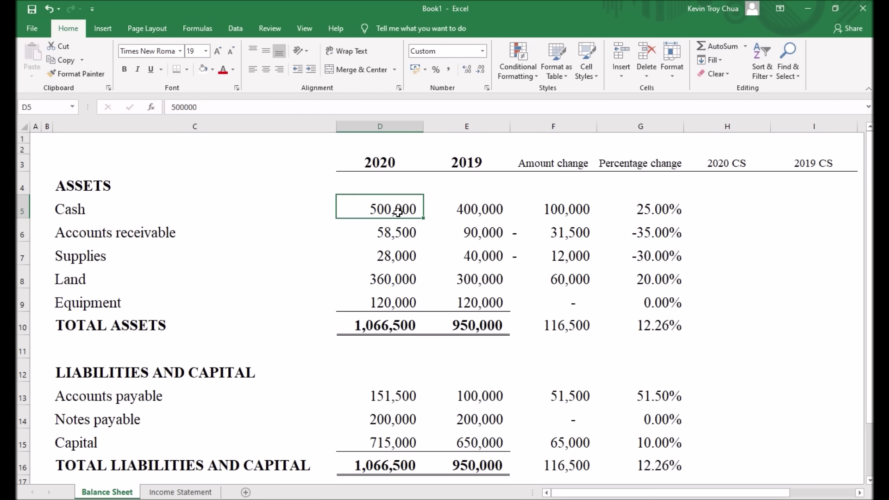
click(399, 330)
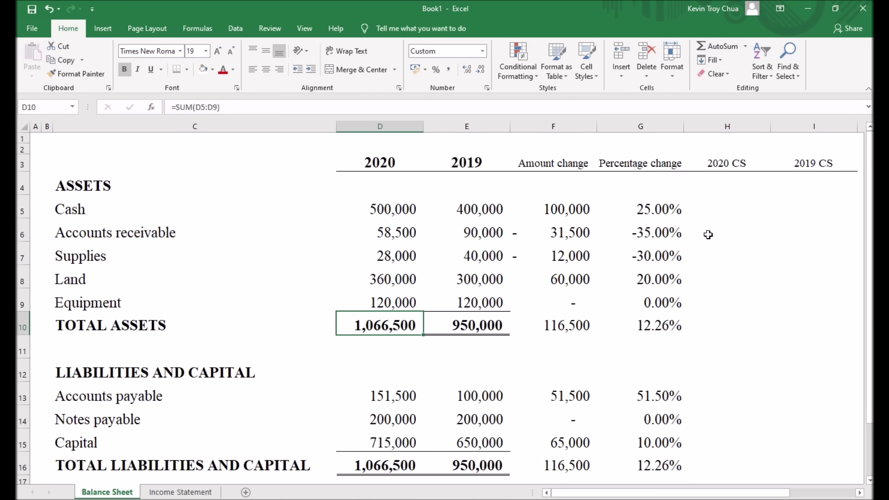
click(728, 205)
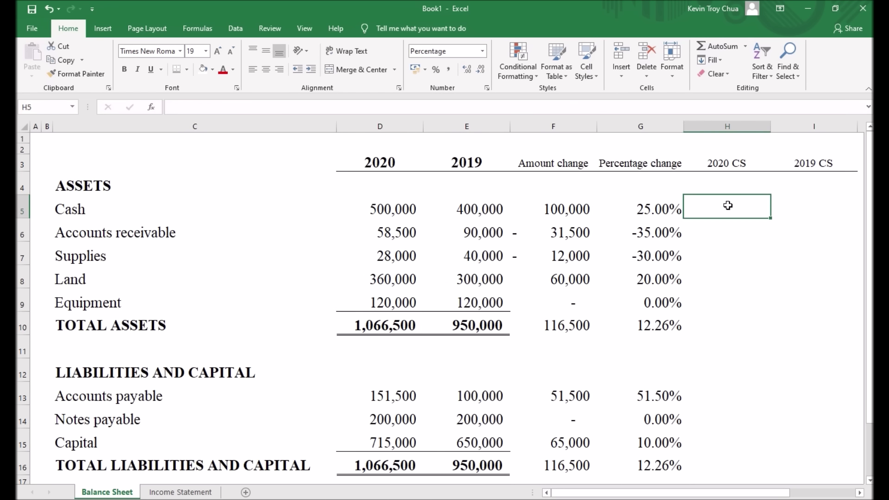
text(=)
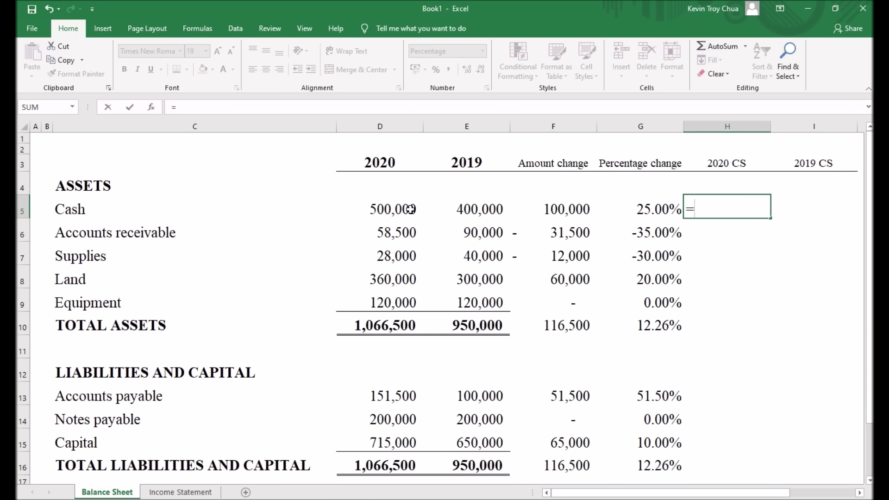
click(410, 209)
text(/)
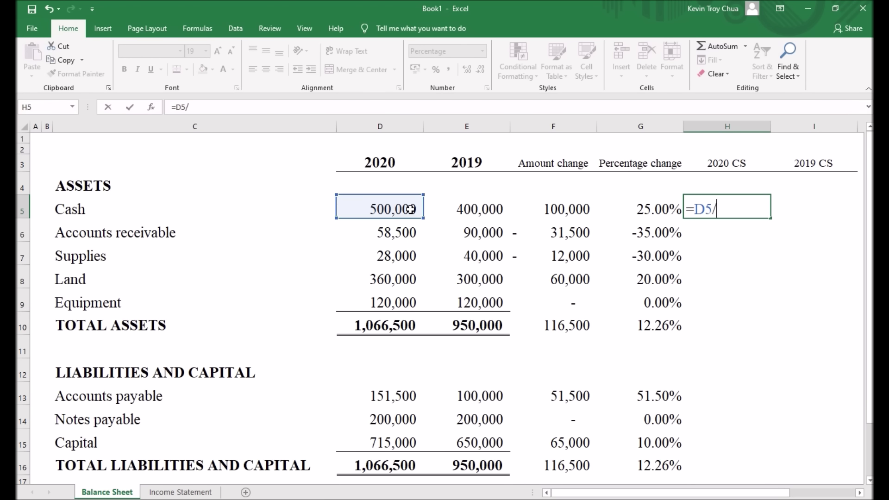
click(386, 329)
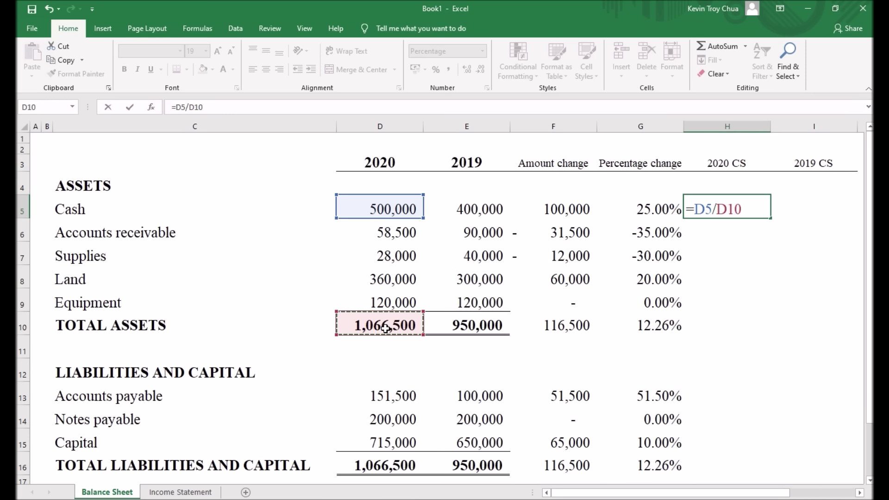
key(Return)
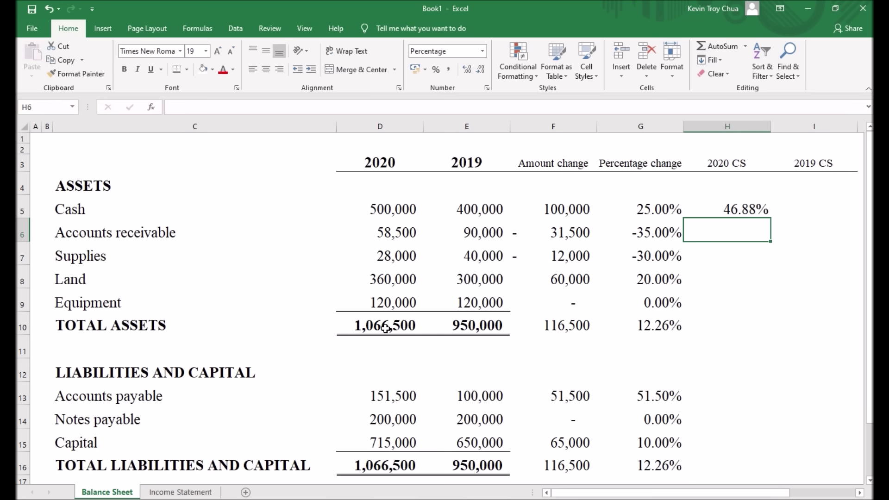
Step: Copy the Cash common-size formula from H5 and paste it as a formula into H6 for Accounts receivable
key(Up)
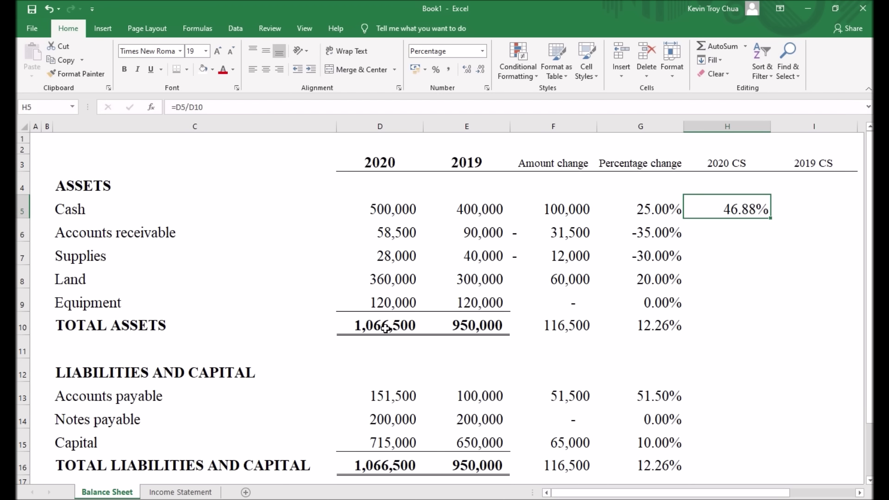
right_click(741, 210)
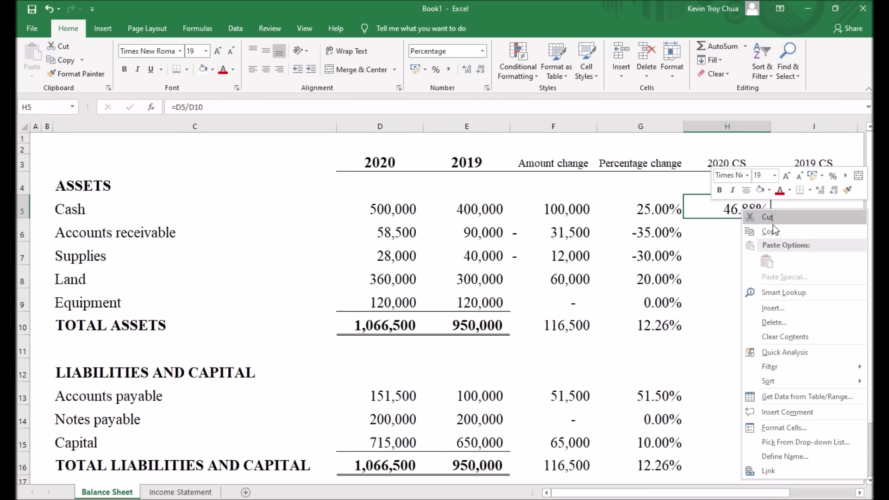
click(770, 230)
right_click(735, 232)
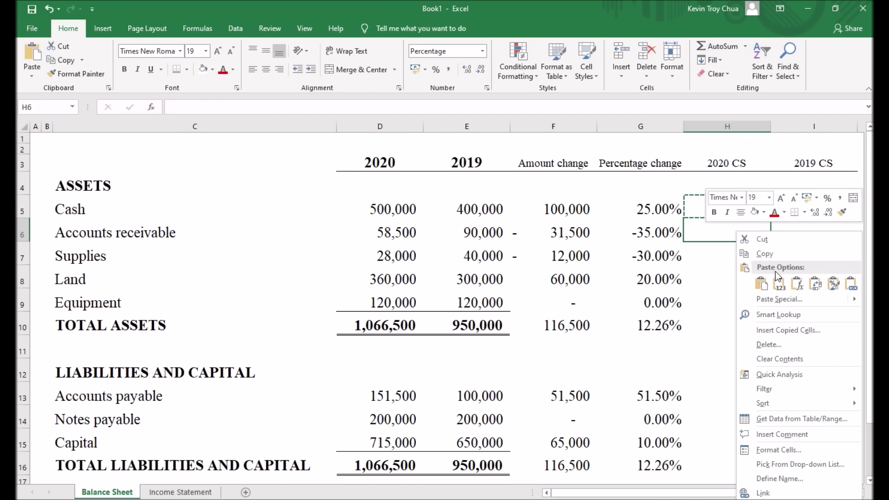
click(796, 283)
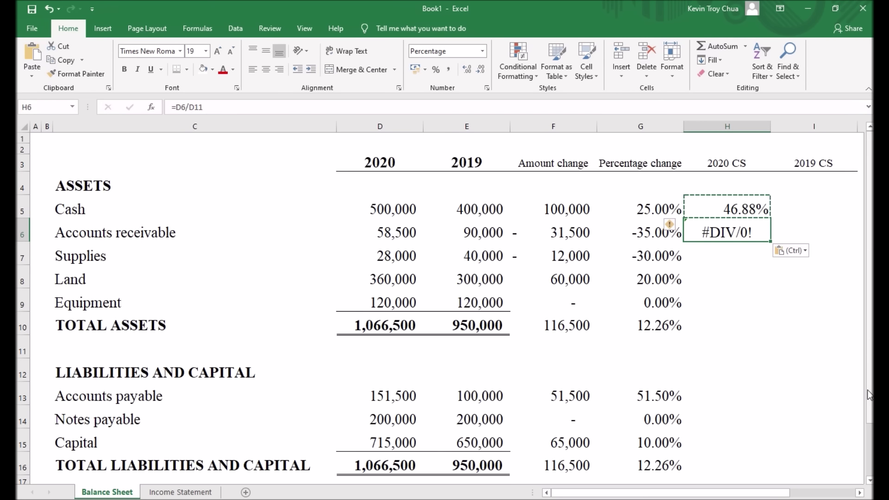
Step: Check the cell references of the formula pasted in H6, and clear the common-size formulas from H6 and H5
key(F2)
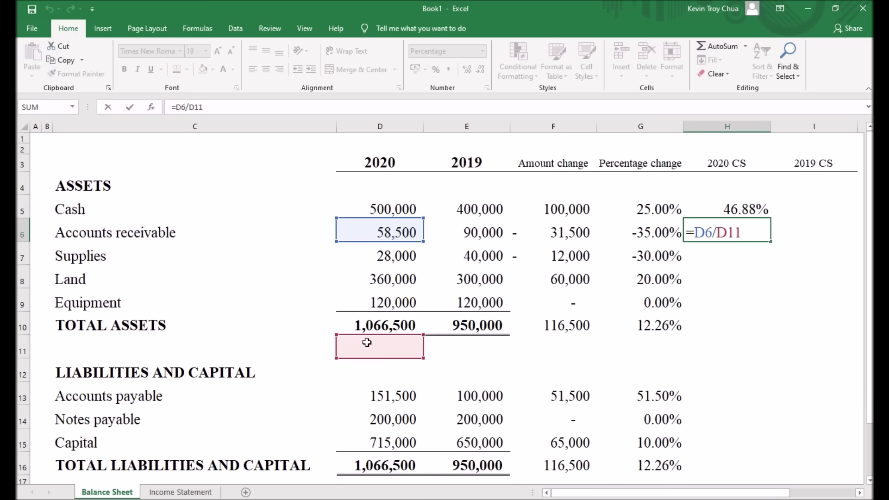
key(BackSpace)
key(Escape)
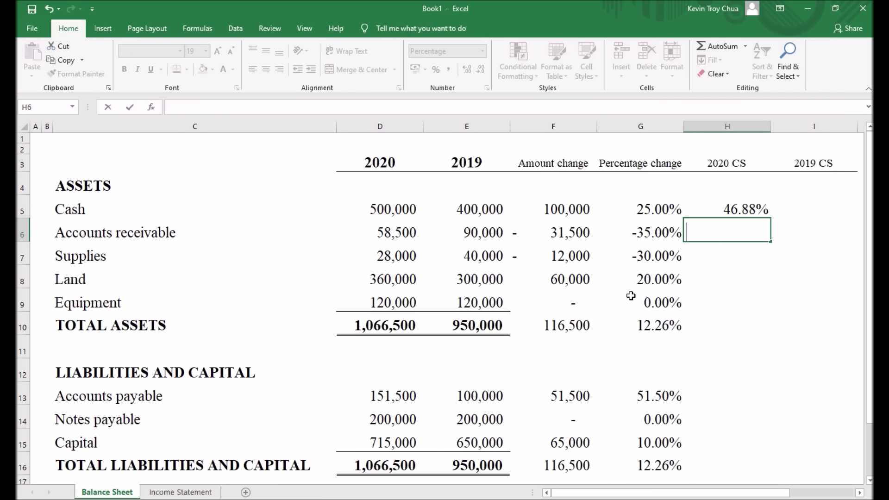
click(727, 319)
click(736, 210)
key(Delete)
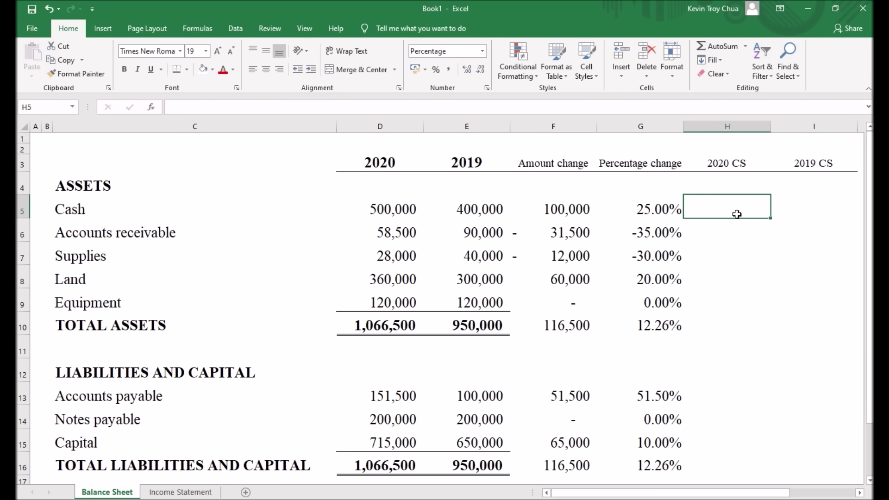
Step: Enter the Cash 2020 common-size formula =D5/$D$10 in H5, with an absolute reference to 2020 total assets
text(=)
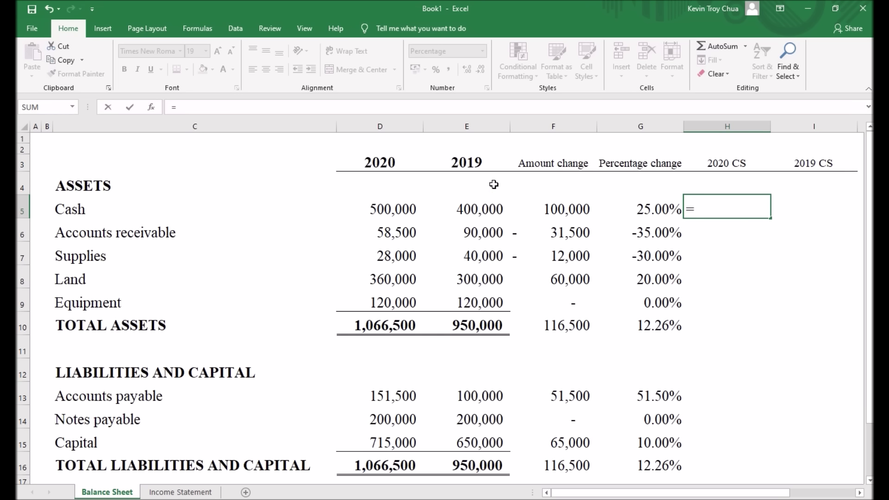
click(369, 213)
text(/)
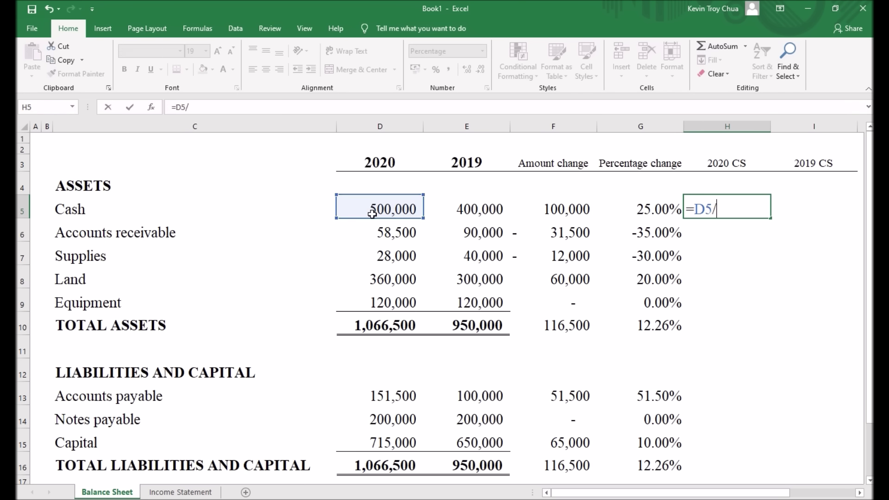
click(392, 327)
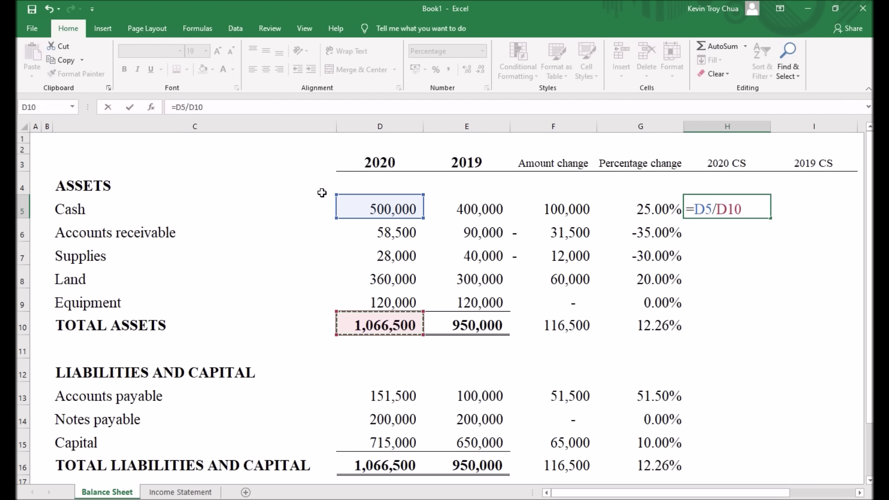
click(191, 108)
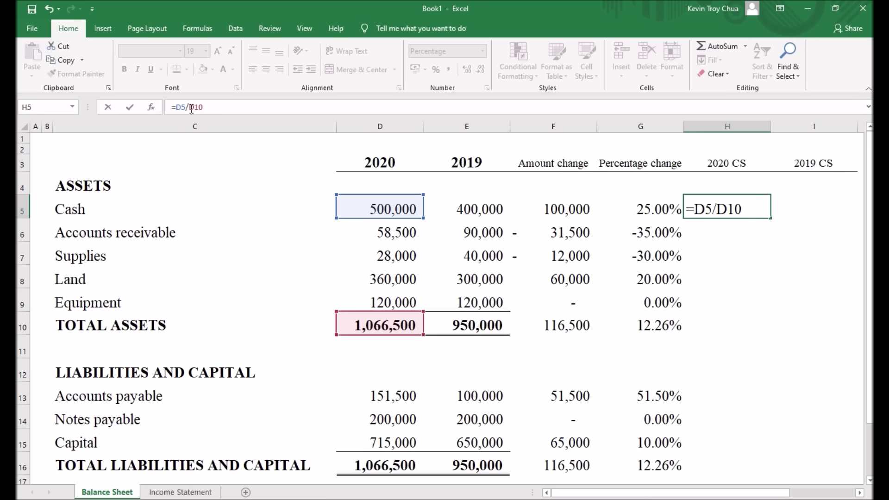
text($)
text($)
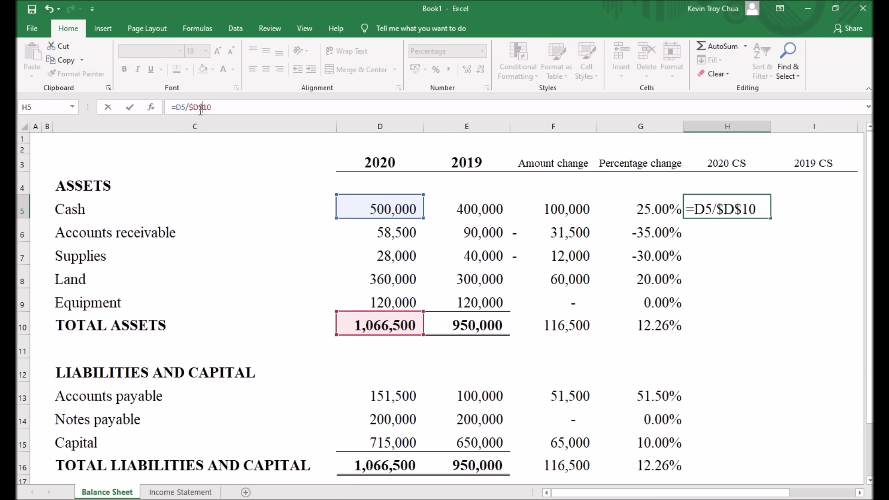
key(Return)
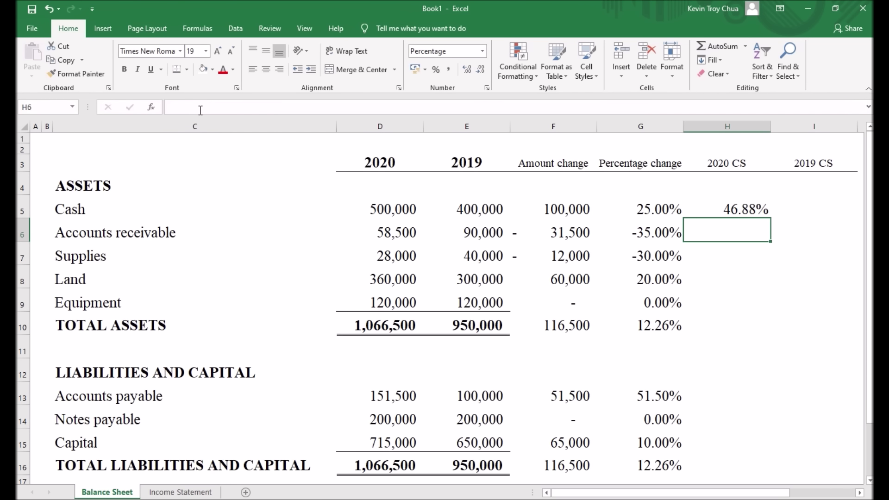
Step: Copy the Cash common-size formula from H5 into H6 as a formula and check its cell references
click(757, 209)
right_click(755, 209)
click(712, 232)
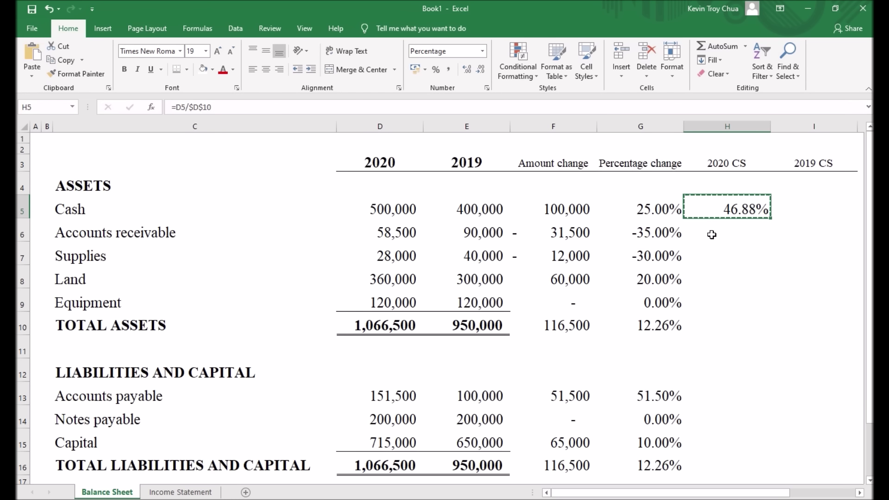
right_click(712, 235)
click(787, 285)
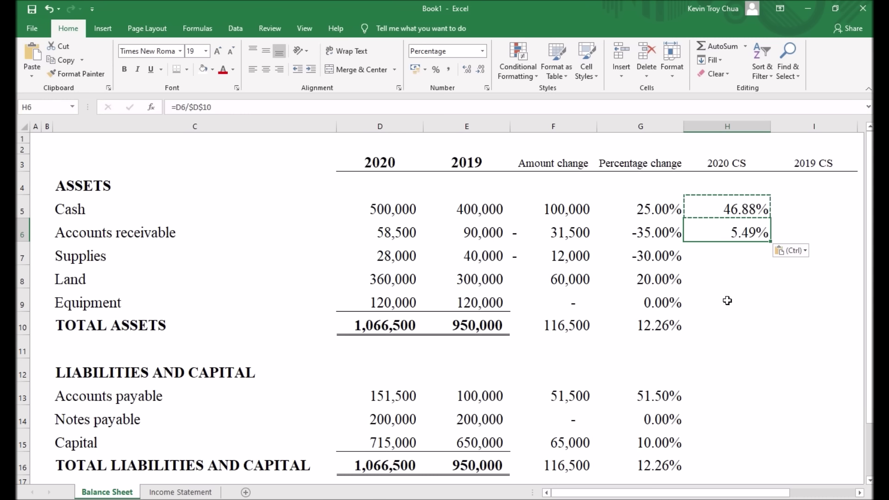
key(F2)
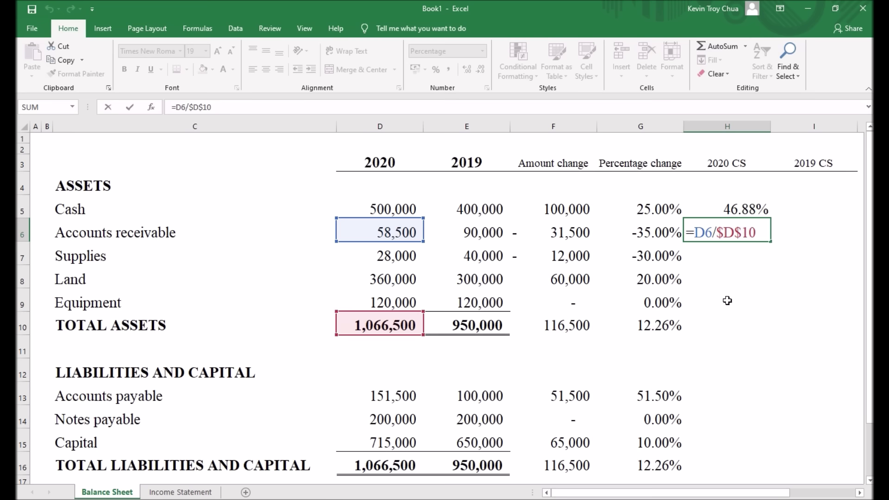
key(Return)
Step: Copy the Accounts receivable common-size formula from H6 into H7 as a formula and check its cell references
click(742, 233)
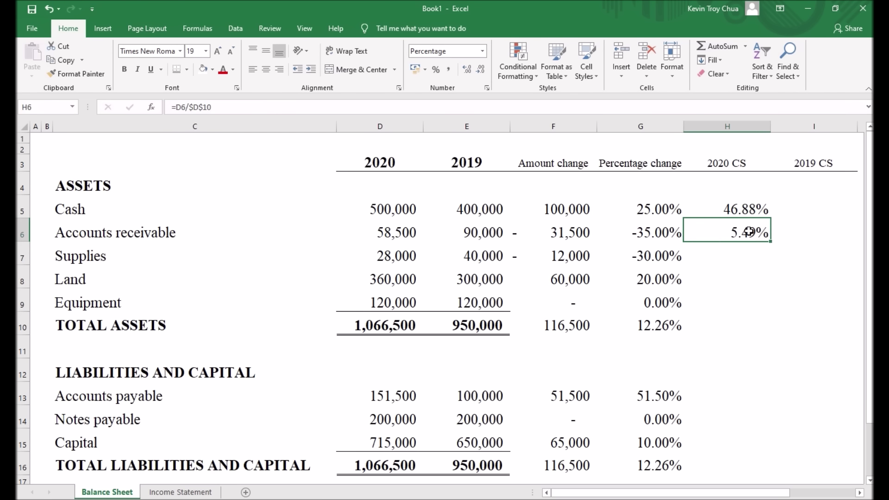
right_click(740, 235)
click(655, 254)
click(730, 256)
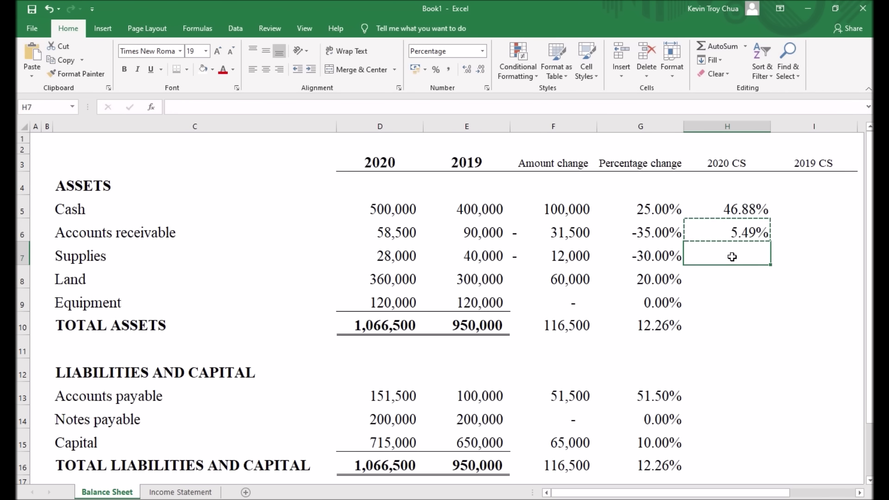
right_click(733, 258)
click(798, 293)
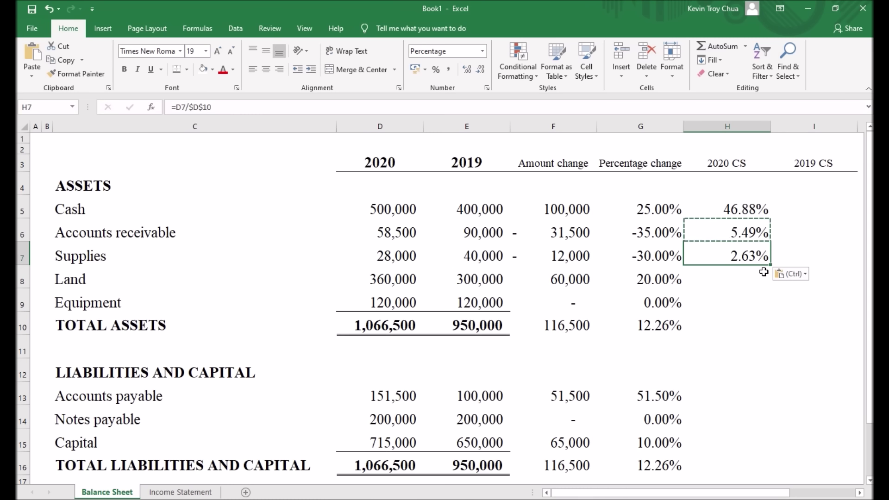
key(F2)
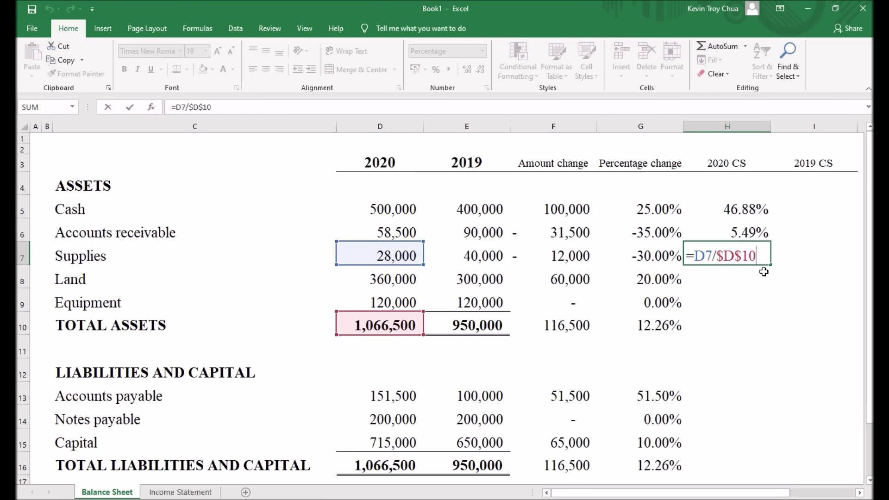
key(Return)
Step: Copy the Supplies common-size formula from H7 and paste it as a formula into H8, H9 and H10, one cell at a time
click(739, 257)
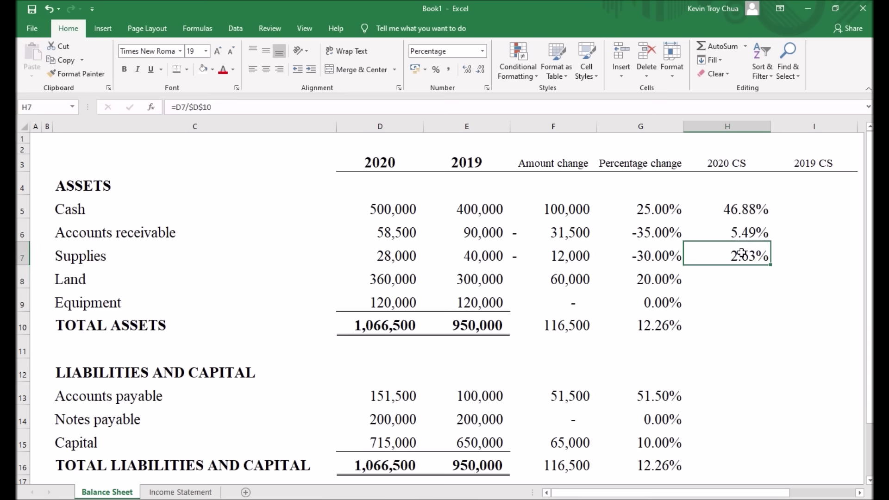
key(ctrl+c)
right_click(738, 278)
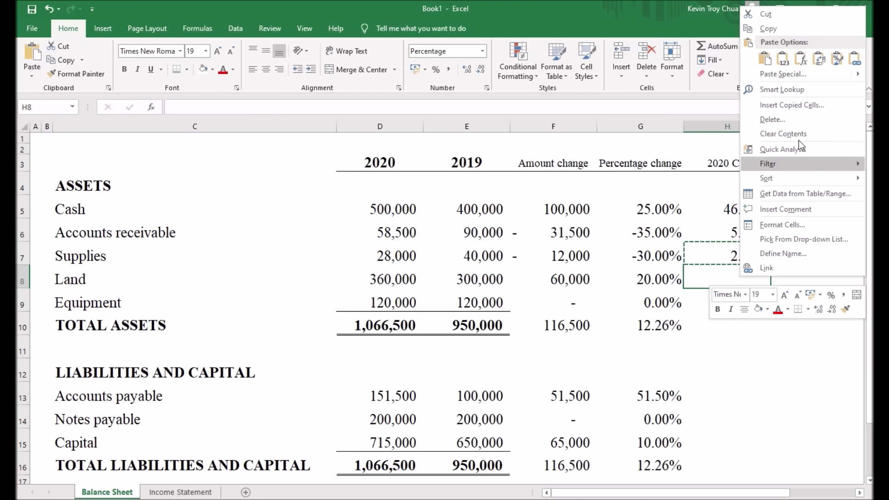
click(798, 58)
right_click(738, 314)
key(Escape)
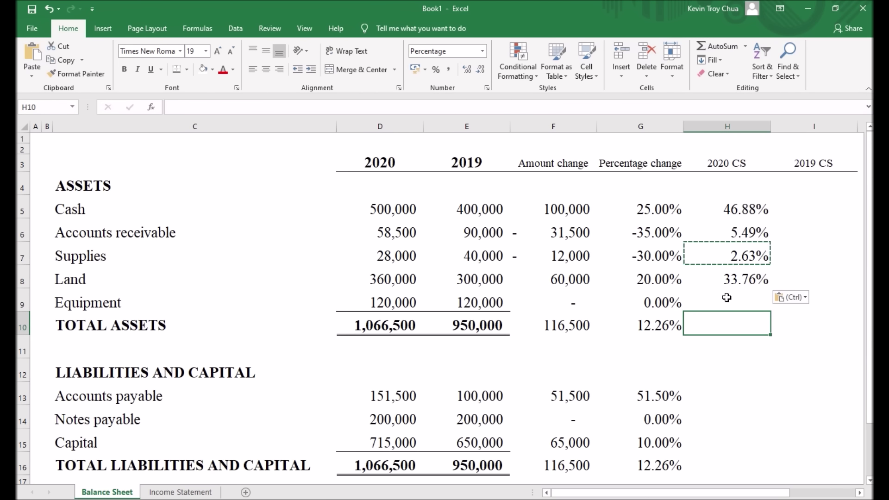
right_click(729, 299)
click(806, 80)
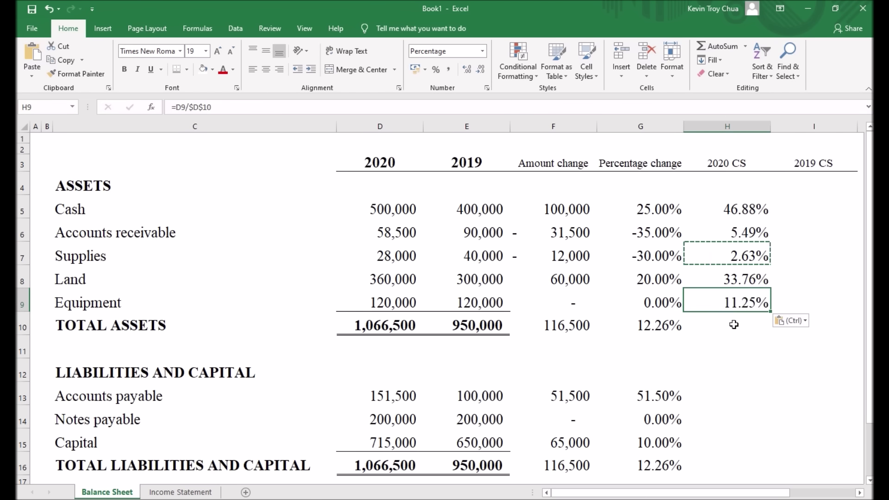
right_click(734, 327)
click(793, 111)
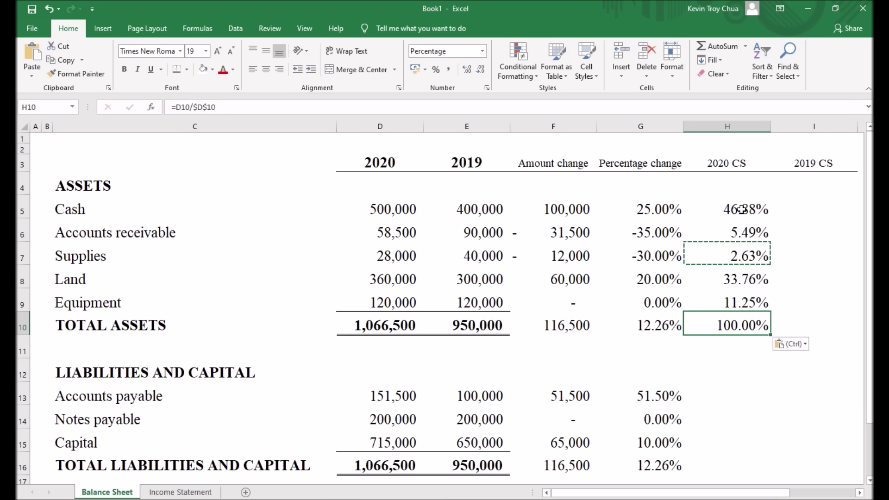
Step: Enter the Accounts payable 2020 common-size formula =D13/$D$16 in H13, with an absolute reference to total liabilities and capital
click(720, 394)
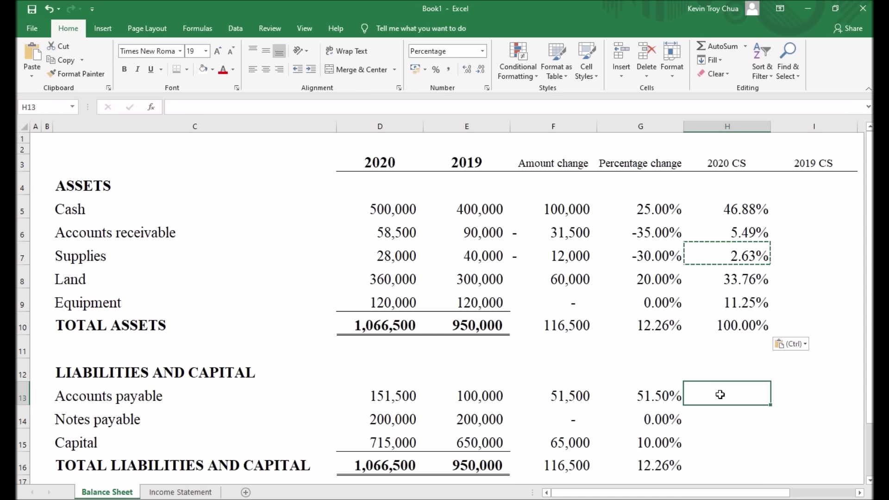
text(=)
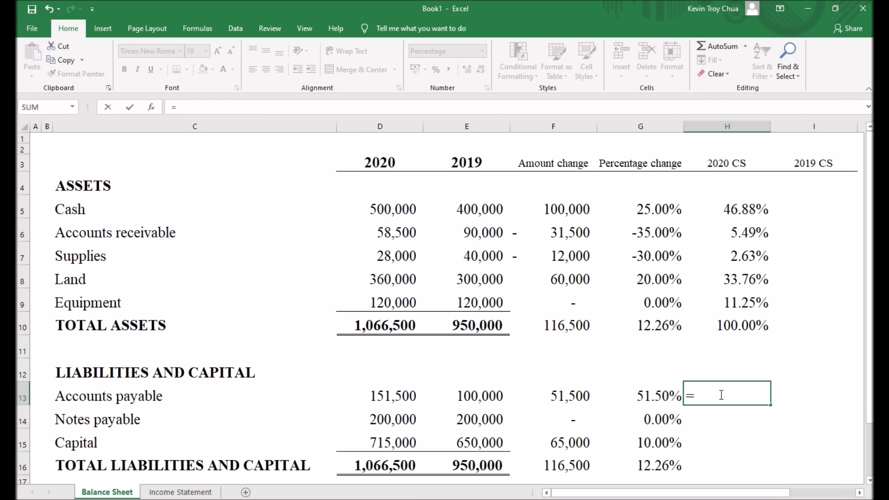
click(411, 395)
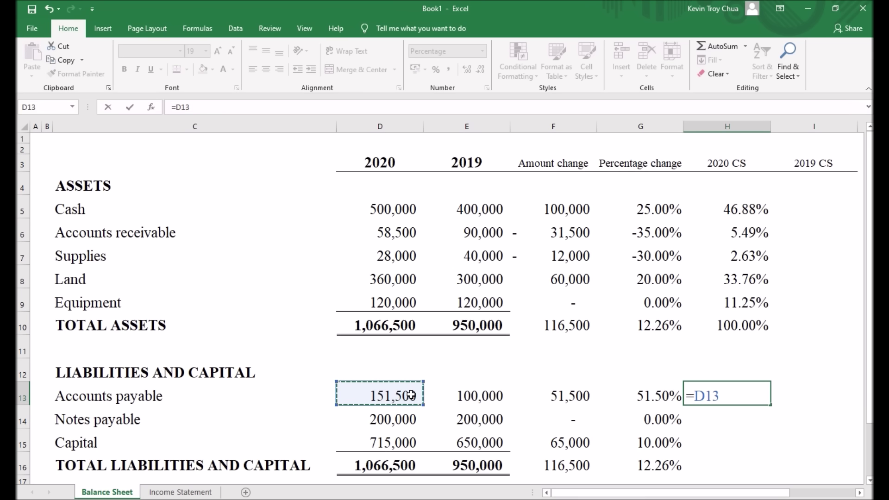
text(/)
click(406, 465)
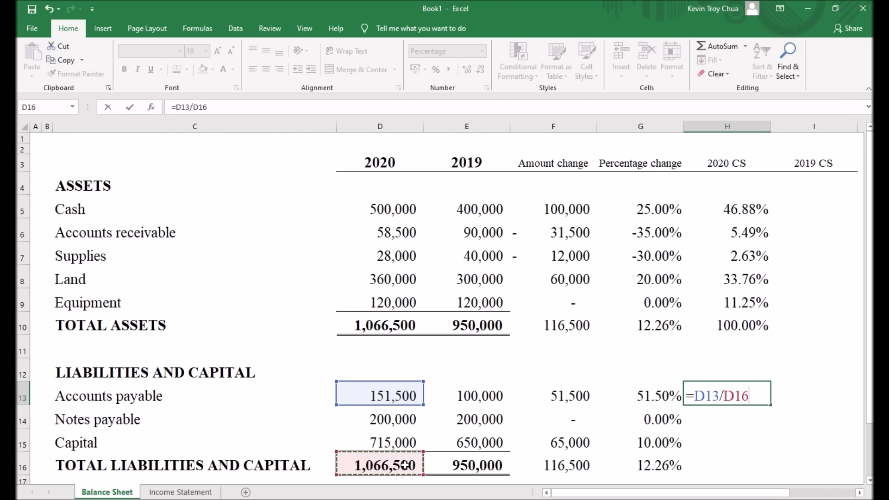
click(195, 107)
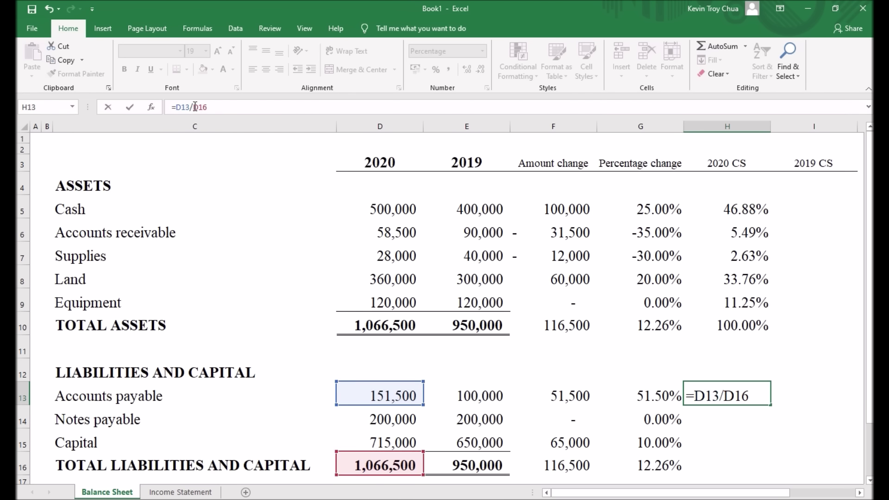
text($D$)
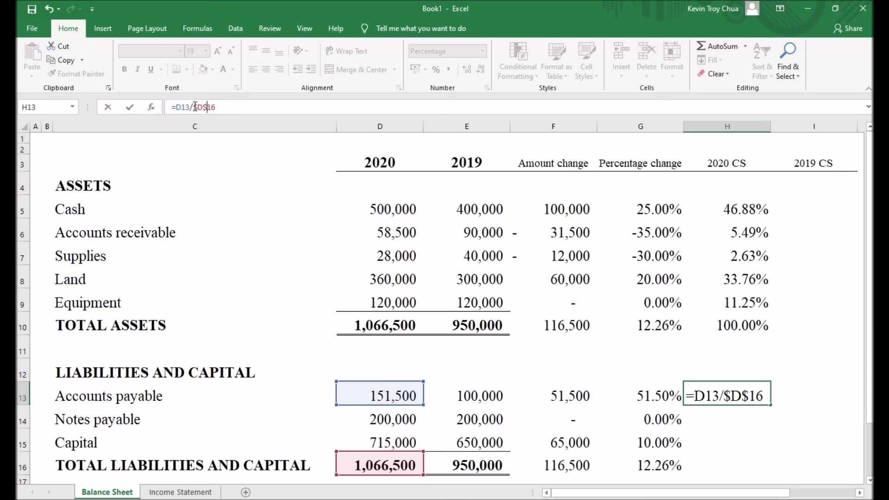
key(Return)
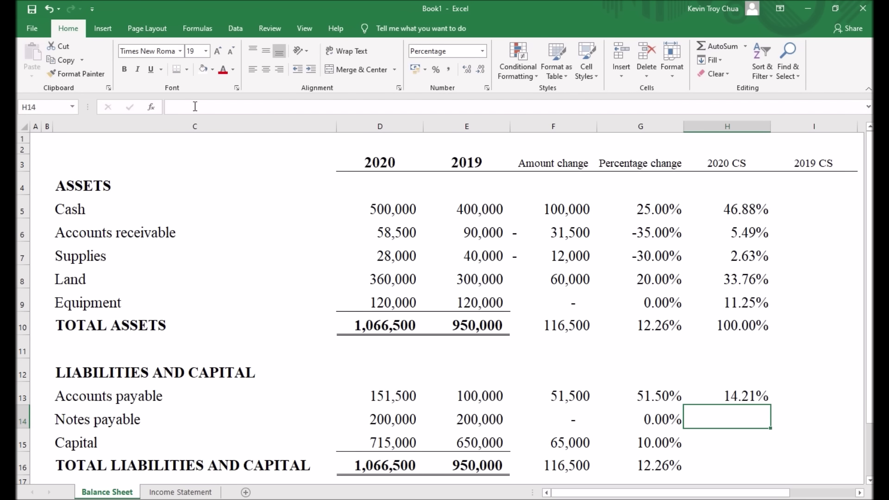
Step: Copy the Accounts payable 2020 common-size formula from H13 down through H16
click(759, 399)
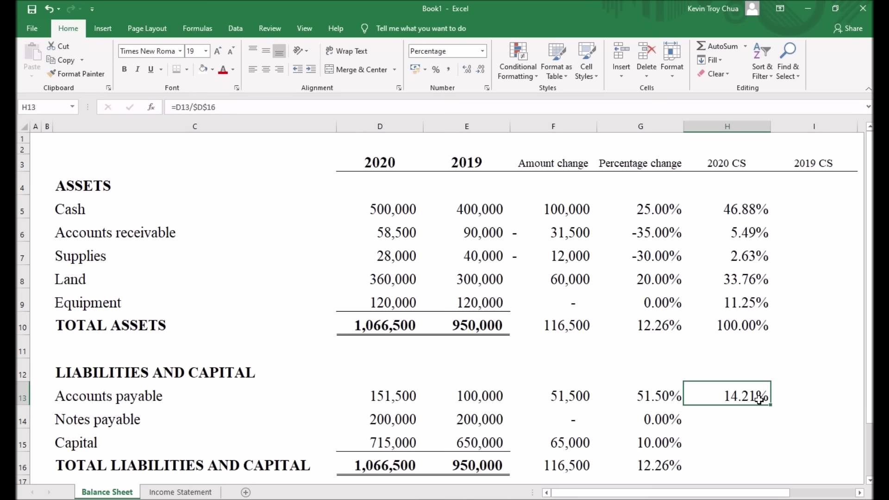
key(ctrl+c)
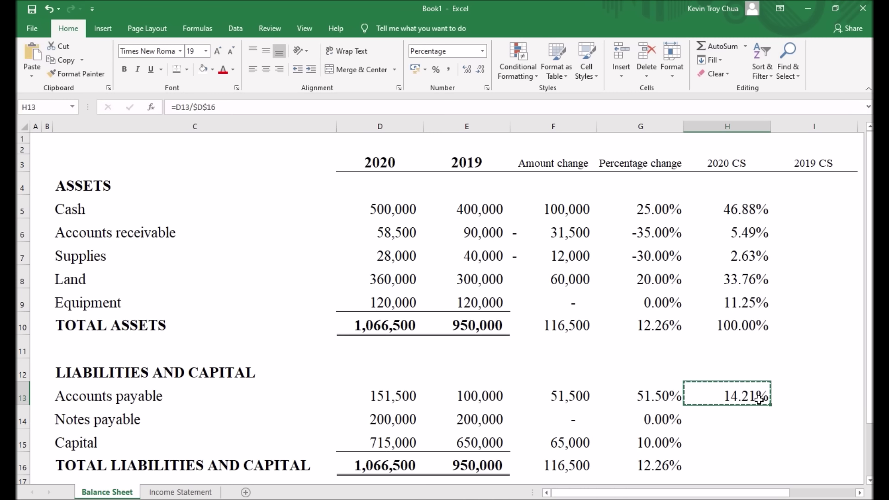
key(shift+Down)
key(shift+Down)
key(shift+Down)
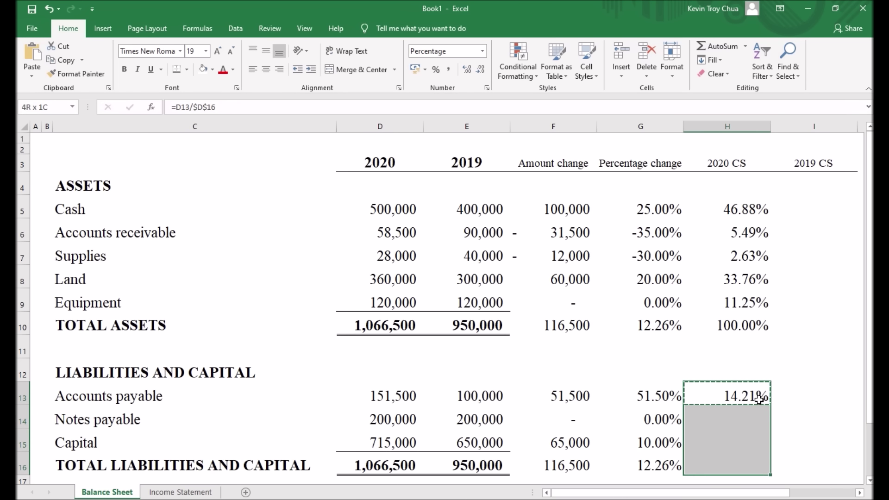
key(Return)
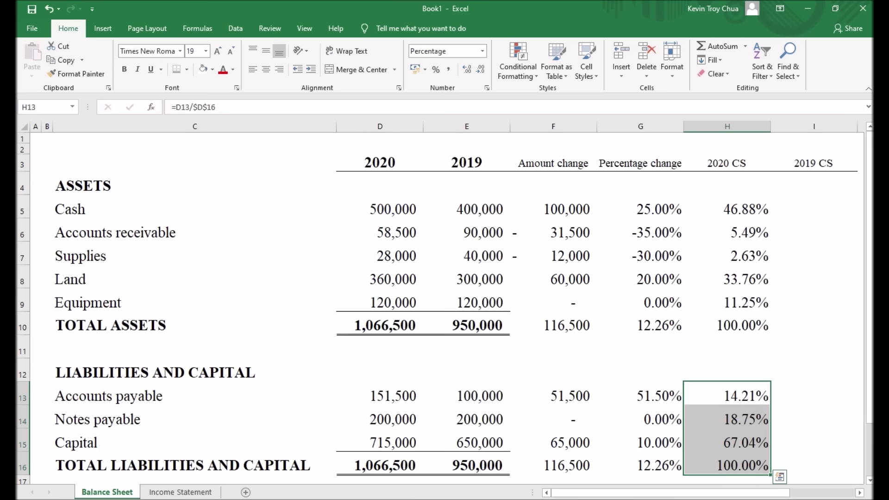
Step: Enter the Cash 2019 common-size formula =E5/$E$10 in I5, with an absolute reference to 2019 total assets
click(810, 203)
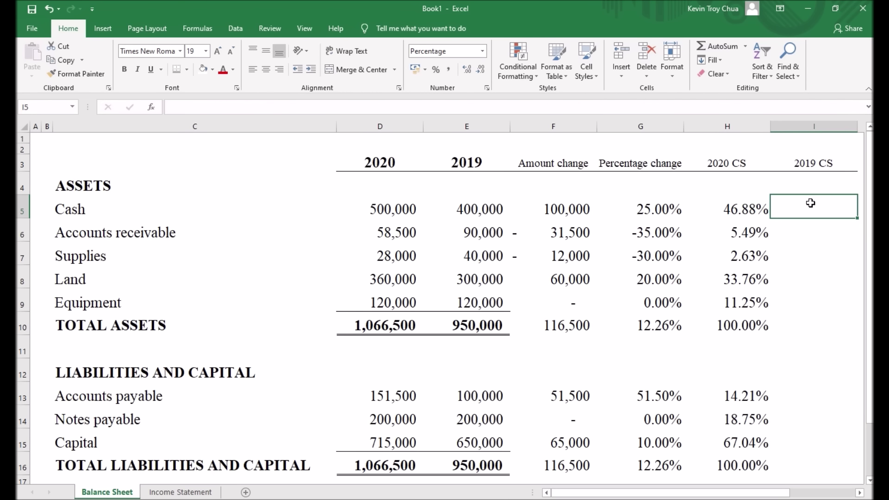
text(=)
key(Left)
key(Left)
key(Left)
key(Left)
text(/)
click(497, 328)
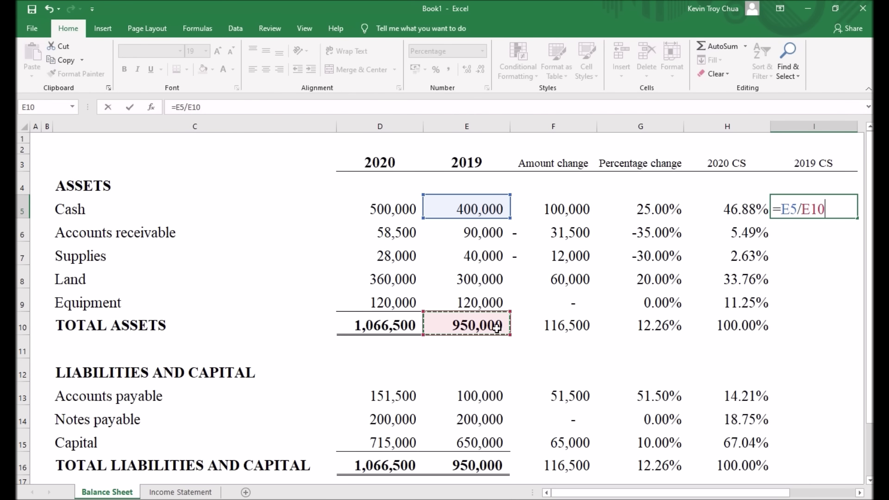
click(189, 108)
text($)
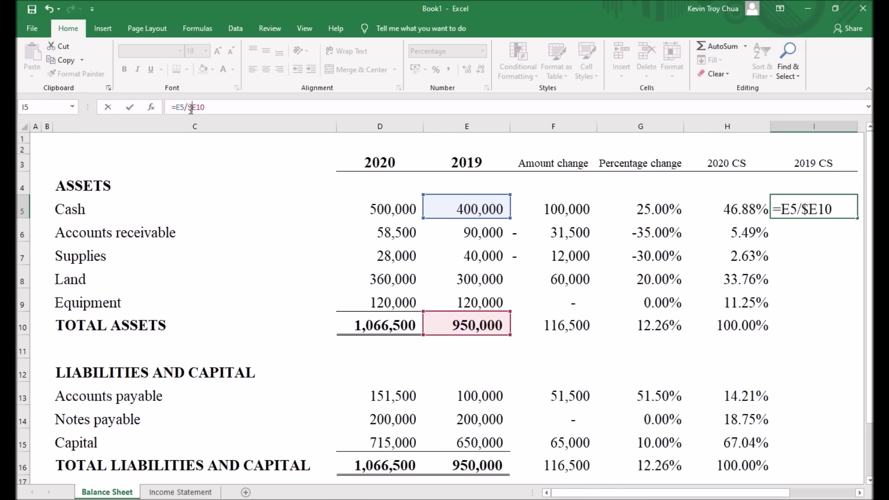
key(Right)
text($)
key(Return)
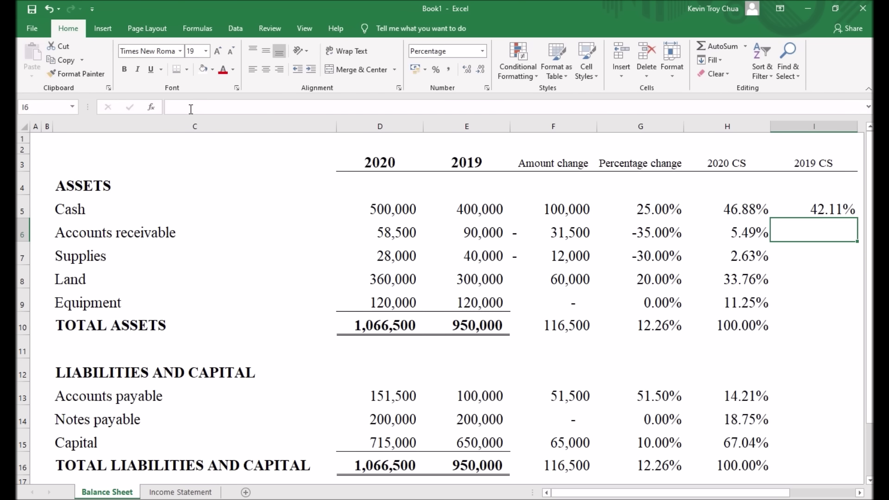
Step: Copy the Cash 2019 common-size formula from I5 down through the Total Assets row, I10
key(Up)
key(ctrl+c)
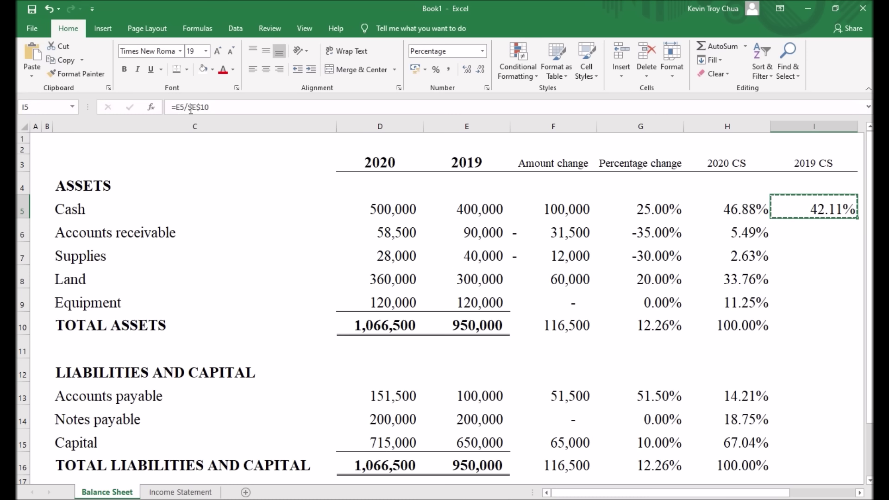
key(shift+Down)
key(shift+Down)
key(shift+Down)
key(shift+Down)
key(shift+Down)
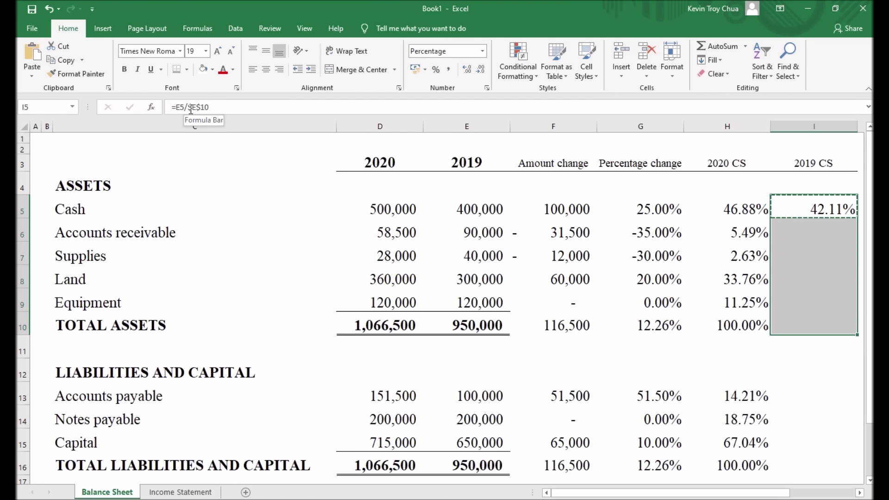
key(Return)
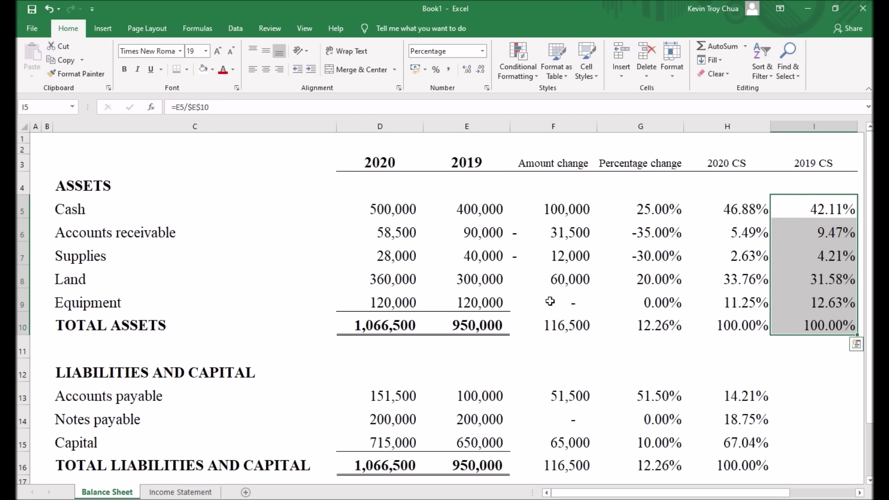
Step: Enter the Accounts payable 2019 common-size formula =E13/$E$16 in I13, with an absolute reference to total liabilities and capital
click(801, 394)
text(=)
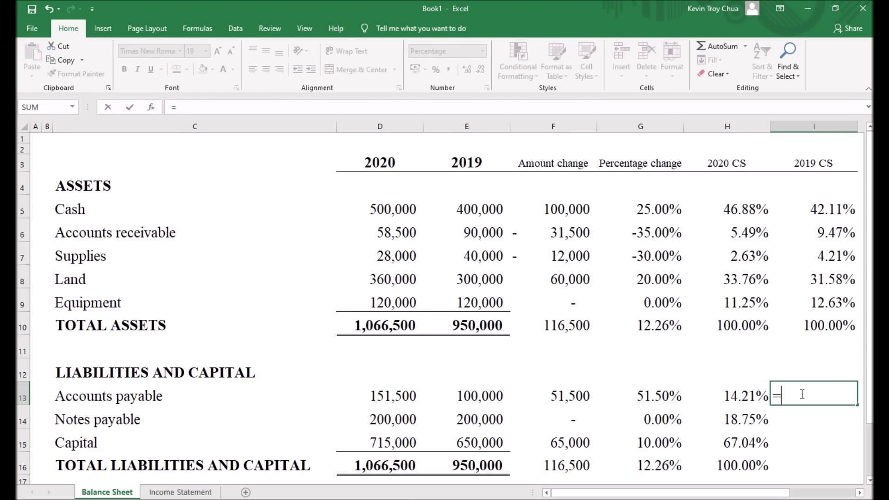
key(Left)
key(Left)
key(Left)
key(Left)
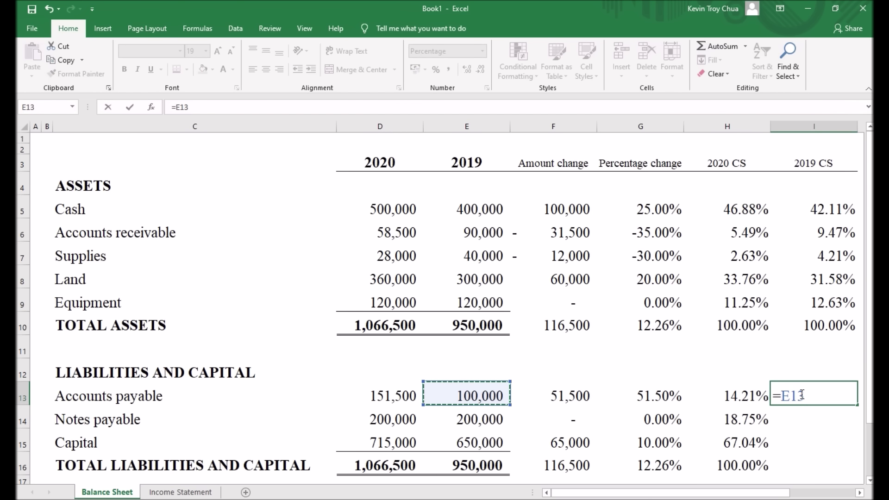
text(/)
key(Down)
key(Down)
key(Down)
key(Left)
key(Left)
key(Left)
key(Left)
key(Left)
key(Right)
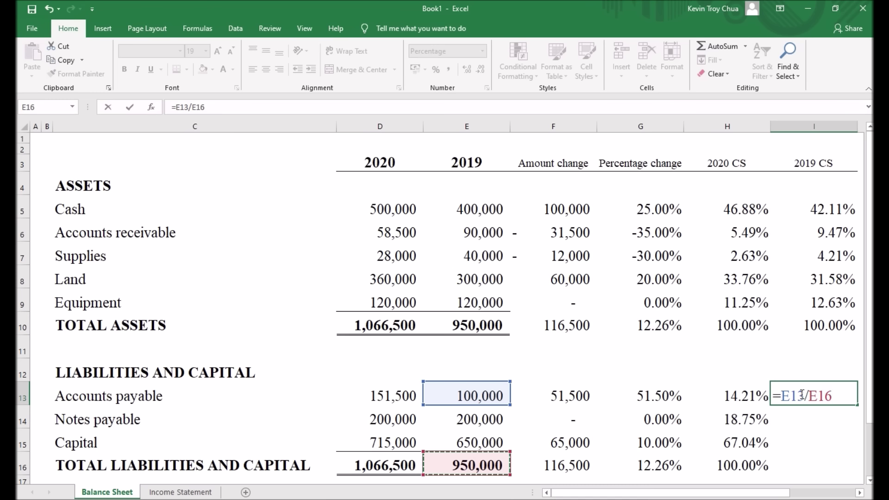
click(196, 107)
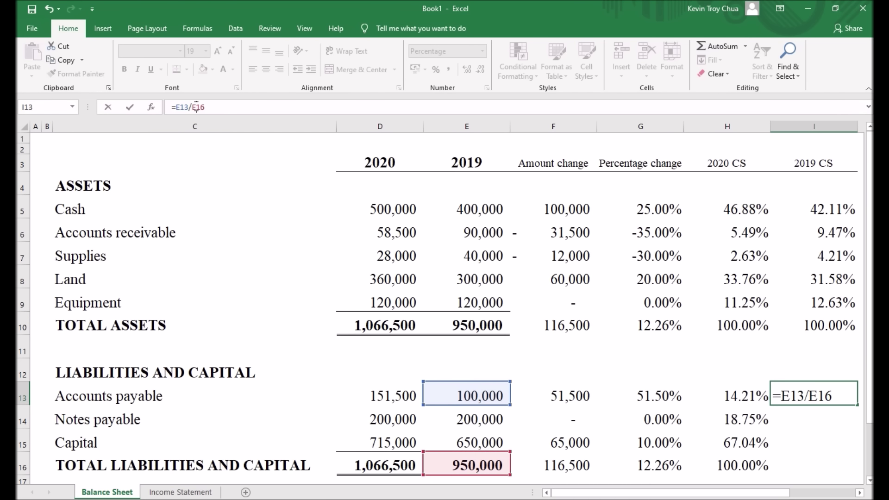
text($)
key(Right)
text($)
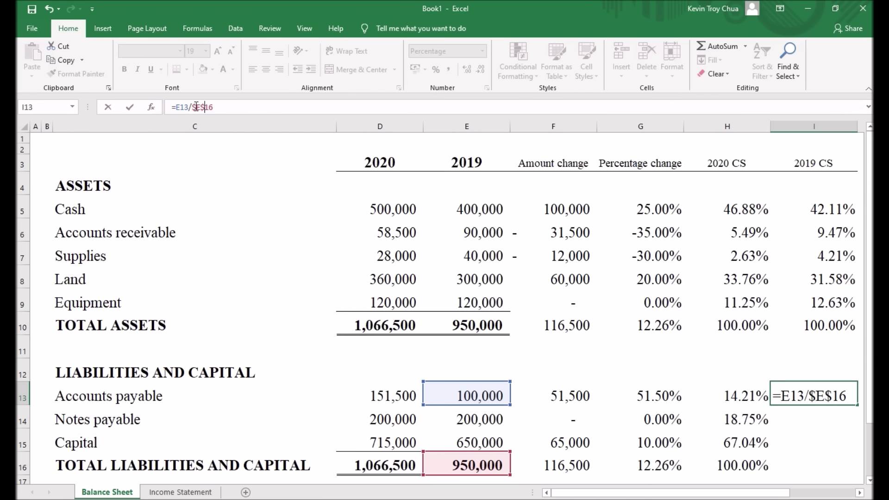
key(Return)
Step: Copy the Accounts payable 2019 common-size formula from I13 down through I16 and deselect the range
key(Up)
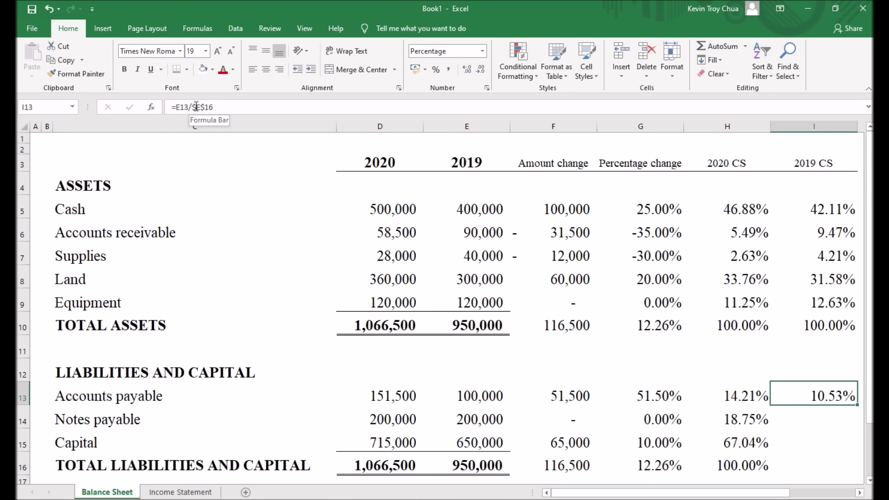
key(ctrl+c)
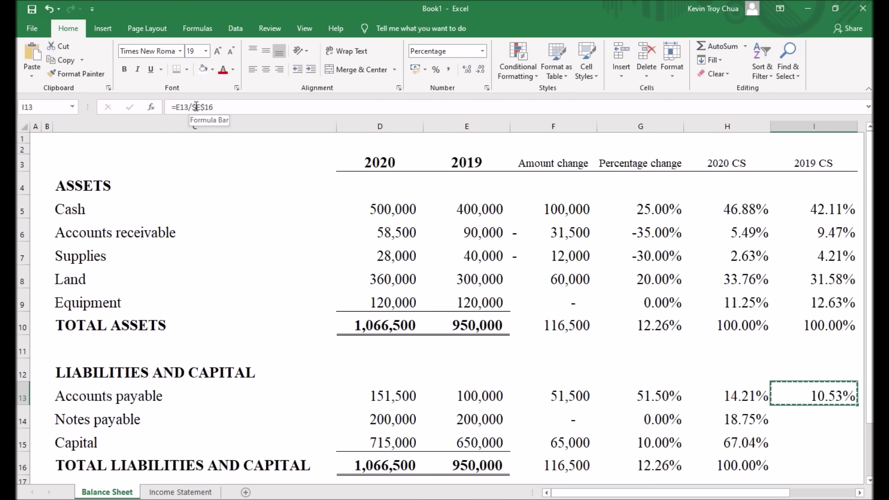
key(shift+Down)
key(shift+Down)
key(shift+Down)
key(Return)
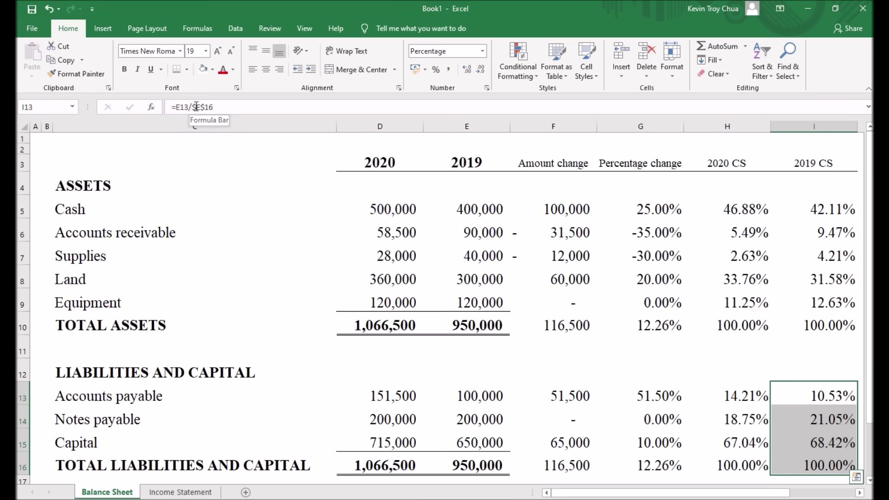
click(32, 137)
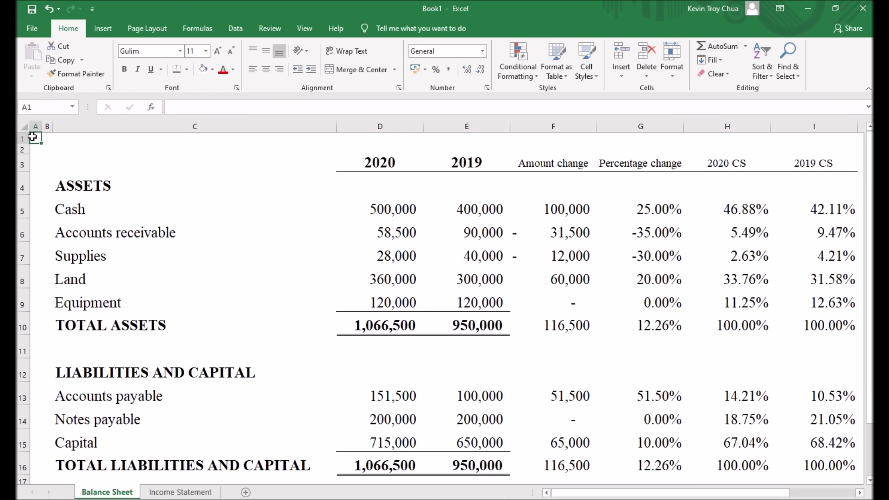
Step: Switch to the Income Statement sheet and enter the Net Sales amount change formula =D4-E4 in F4
click(180, 492)
click(478, 205)
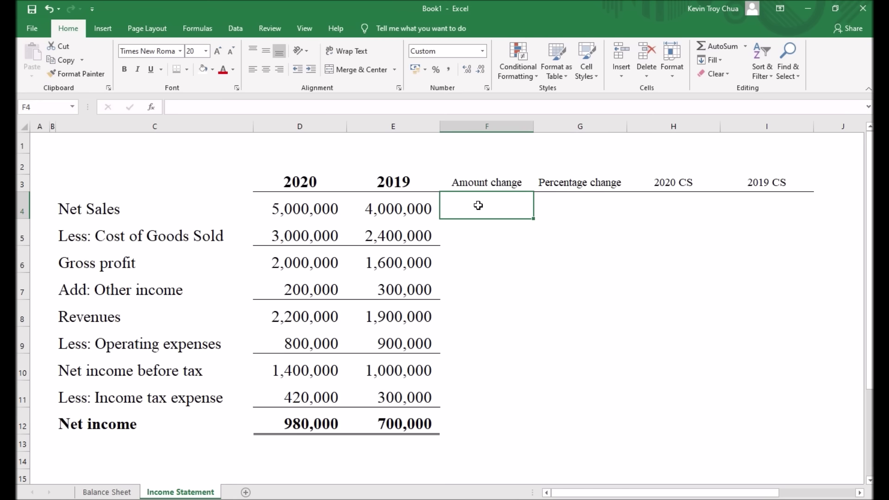
text(=)
key(Left)
key(Left)
text(-)
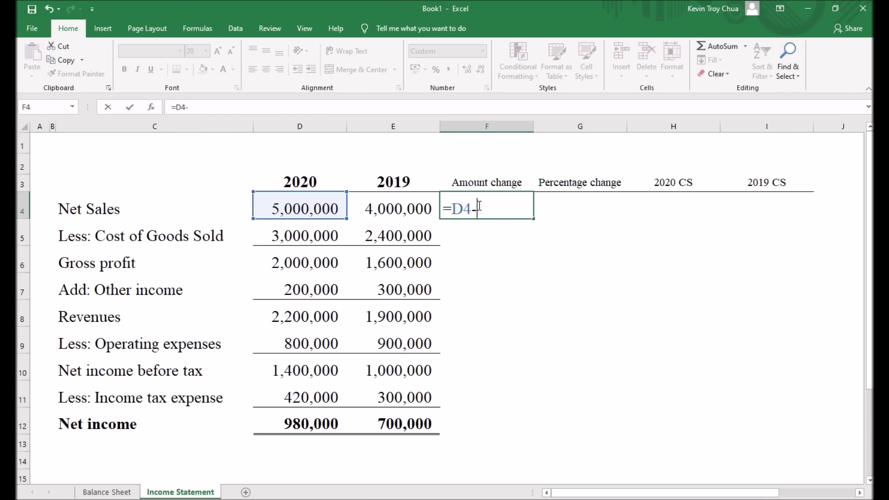
key(Left)
key(Return)
Step: Copy the amount change formula from F4 down through the Net income row, F12
click(479, 206)
key(ctrl+c)
key(shift+Down)
key(shift+Down)
key(shift+Down)
key(shift+Down)
key(shift+Down)
key(shift+Down)
key(shift+Down)
key(shift+Down)
key(ctrl+v)
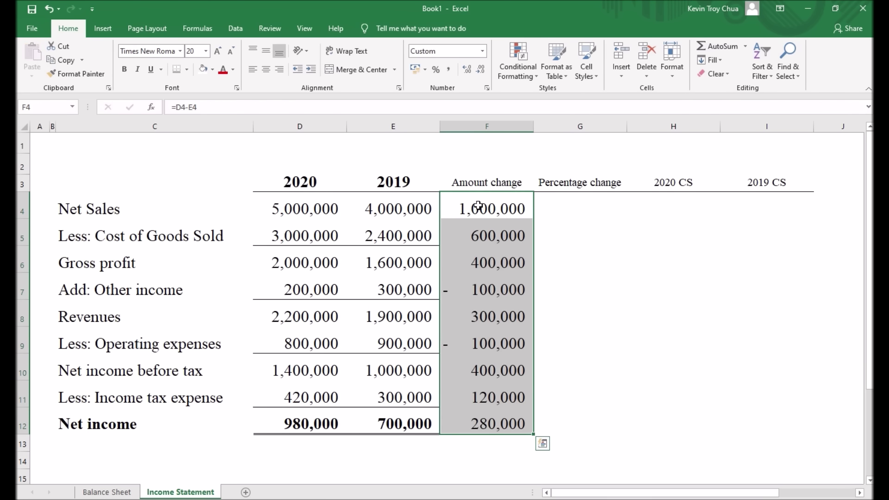
Step: Enter the Net Sales percentage change formula =F4/E4 in G4
click(580, 206)
text(=F4/)
key(Left)
key(Left)
key(Return)
Step: Copy the percentage change formula from G4 down through the Net income row, G12
key(Up)
key(ctrl+c)
key(shift+Down)
key(shift+Down)
key(shift+Down)
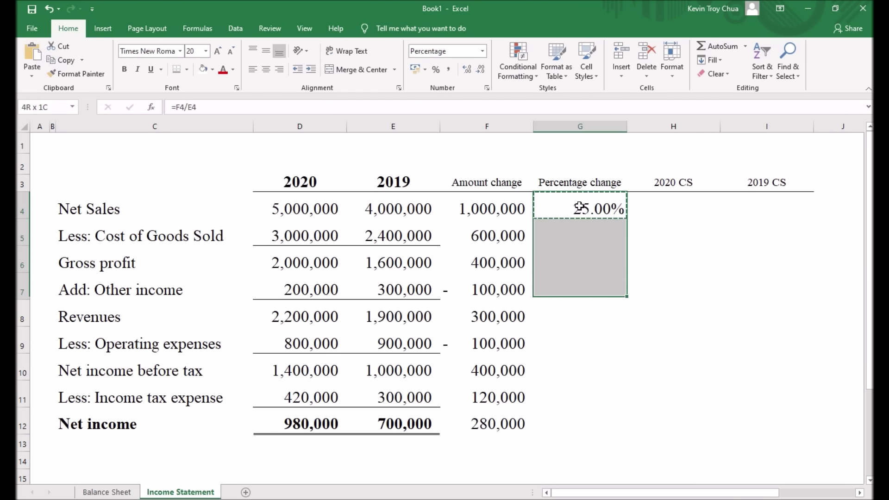
key(shift+Down)
key(shift+Down)
key(shift+Down)
key(shift+Down)
key(shift+Down)
key(ctrl+v)
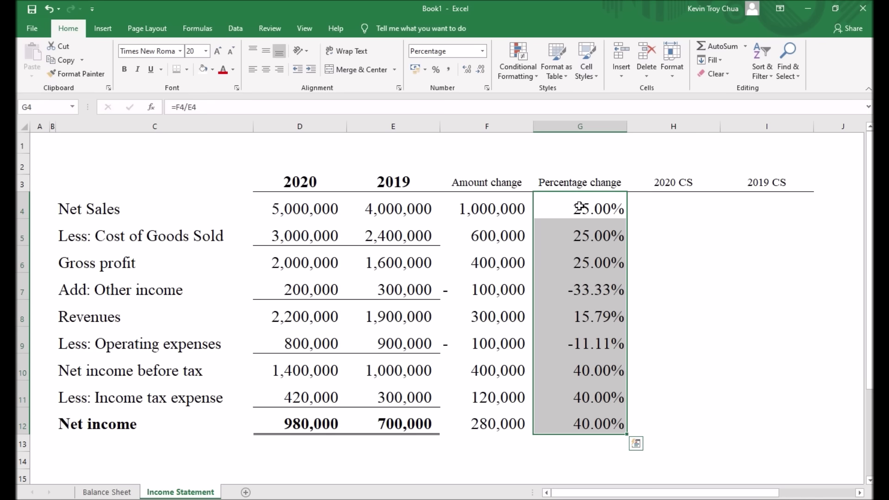
Step: Enter the Net Sales 2020 common-size formula =D4/$D$4 in H4, with the divisor as an absolute reference
click(673, 204)
text(=)
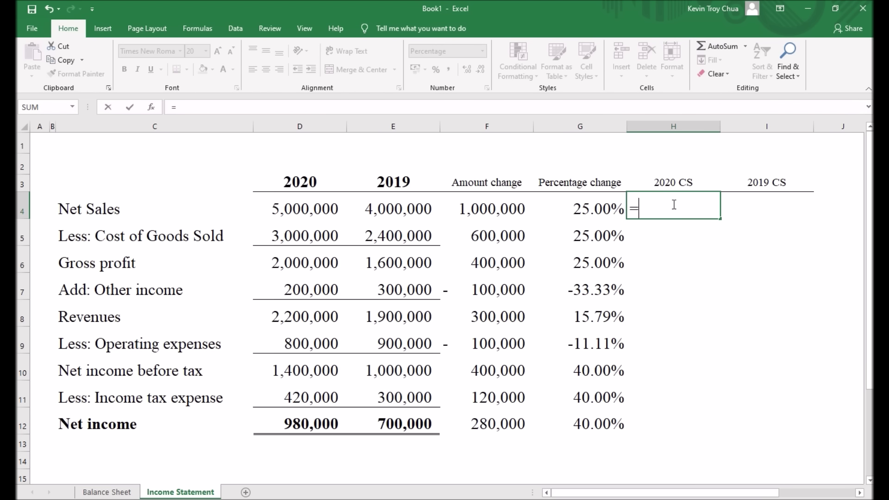
key(Left)
key(Left)
key(Left)
key(Left)
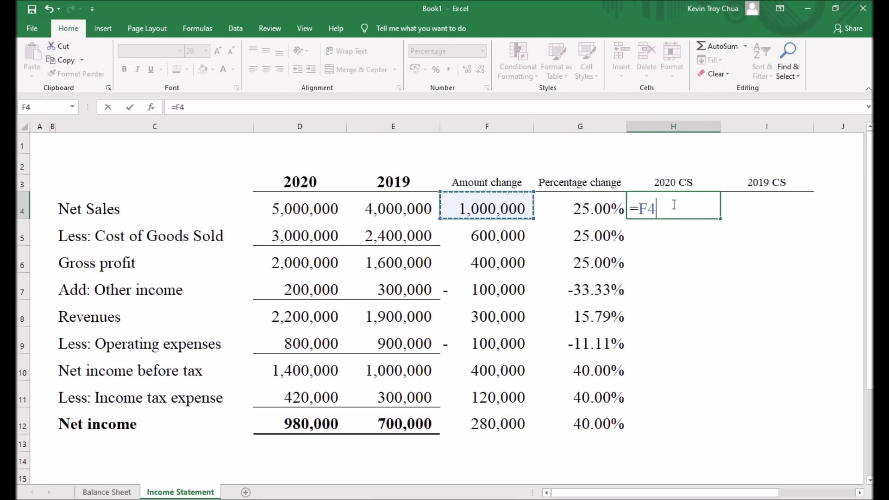
text(/)
key(Left)
key(Left)
key(Left)
key(Left)
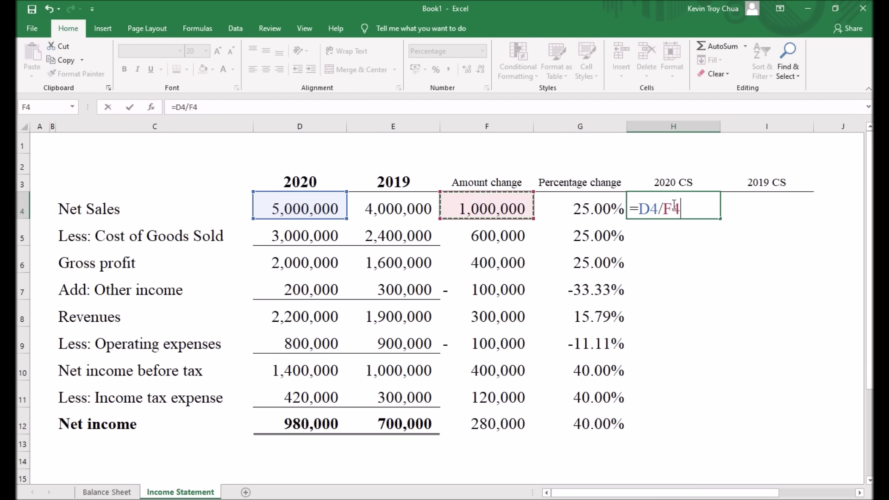
click(188, 107)
text($)
key(Right)
text($)
key(Return)
Step: Copy the 2020 common-size formula from H4 down through the Net income row, H12
key(Up)
key(ctrl+c)
key(shift+Down)
key(shift+Down)
key(shift+Down)
key(shift+Down)
key(shift+Down)
key(shift+Down)
key(shift+Down)
key(shift+Down)
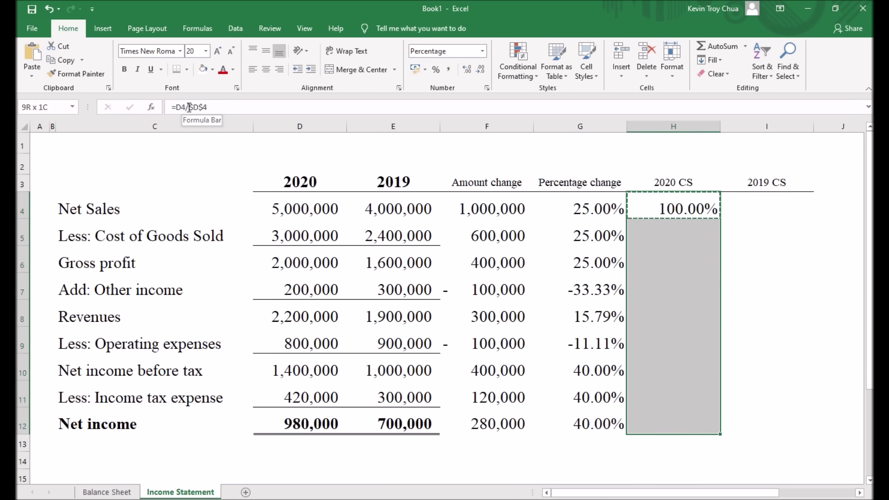
key(Return)
Step: Enter the Net Sales 2019 common-size formula =E4/$E$4 in I4, with the divisor as an absolute reference
click(772, 199)
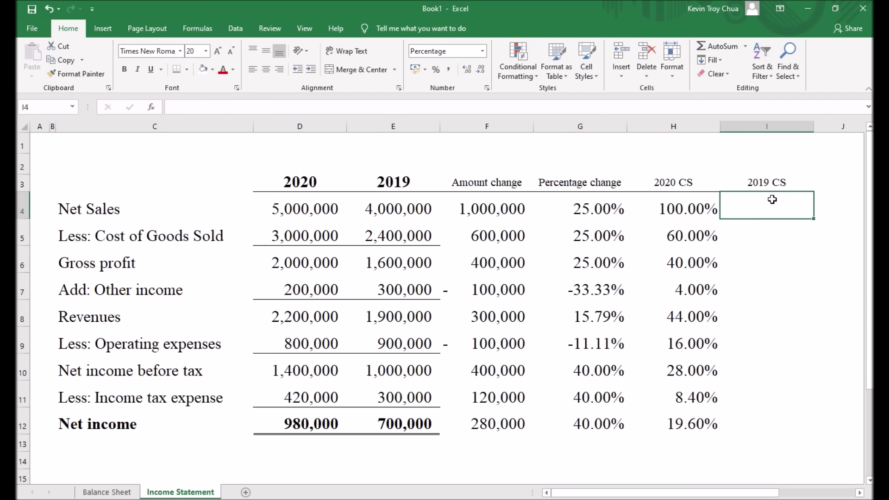
text(=)
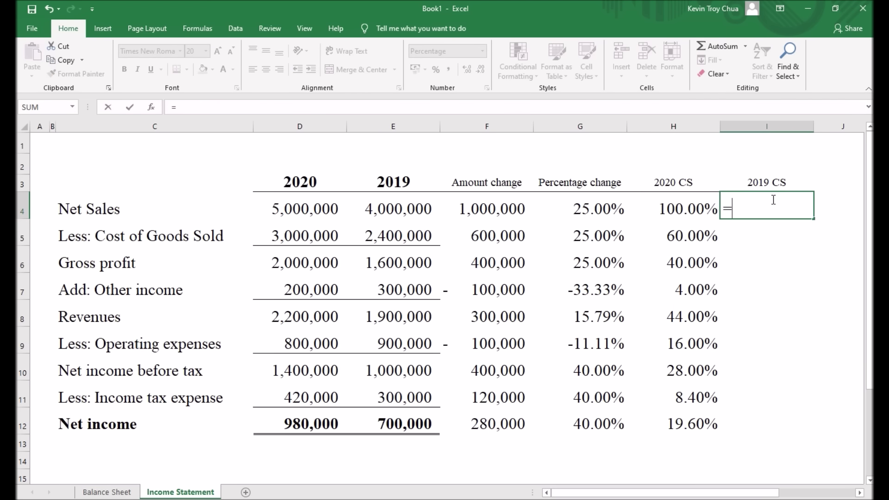
key(Left)
key(Left)
key(Left)
key(Left)
text(/)
key(Left)
key(Left)
key(Left)
key(Left)
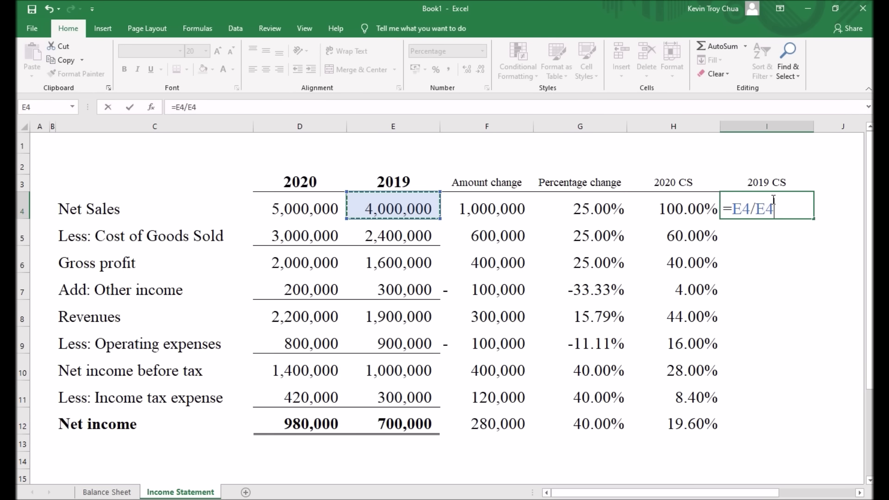
click(192, 108)
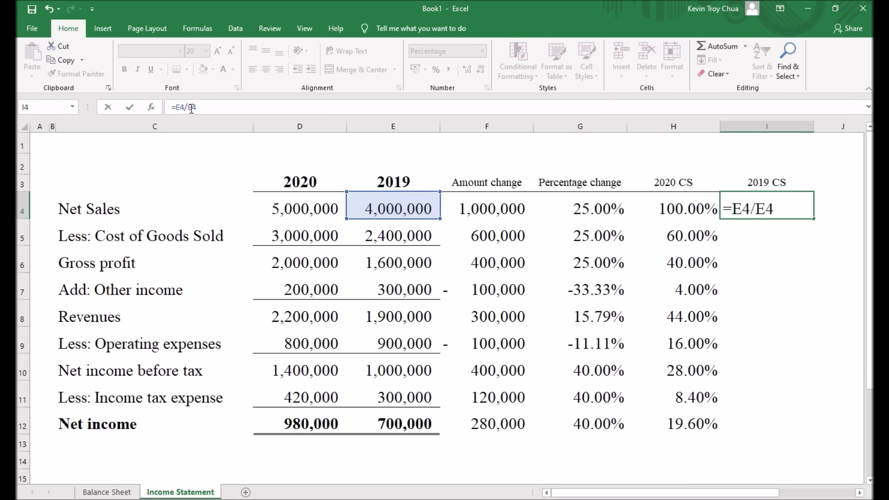
text($)
key(Left)
key(Left)
text($)
key(Return)
Step: Copy the 2019 common-size formula from I4 down through the Net income row, I12
key(Up)
key(ctrl+c)
key(shift+Down)
key(shift+Down)
key(shift+Down)
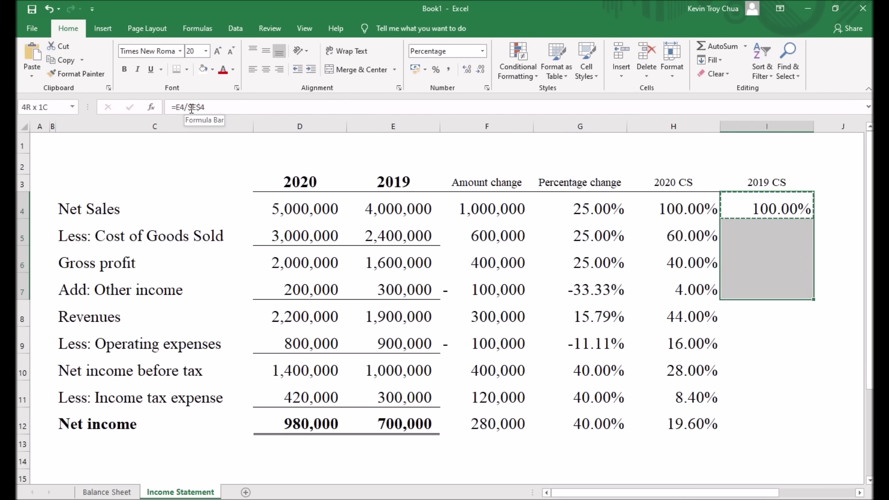
key(shift+Down)
key(shift+Down)
key(shift+Down)
key(shift+Down)
key(shift+Down)
key(ctrl+v)
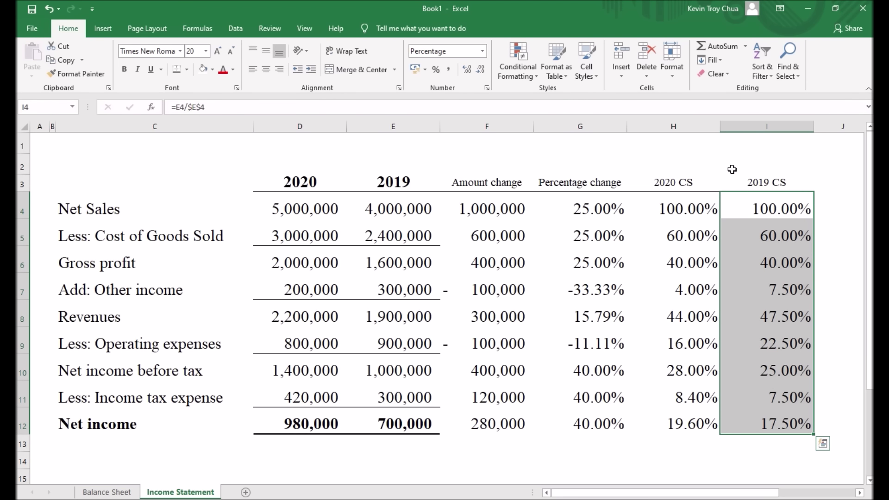
click(802, 160)
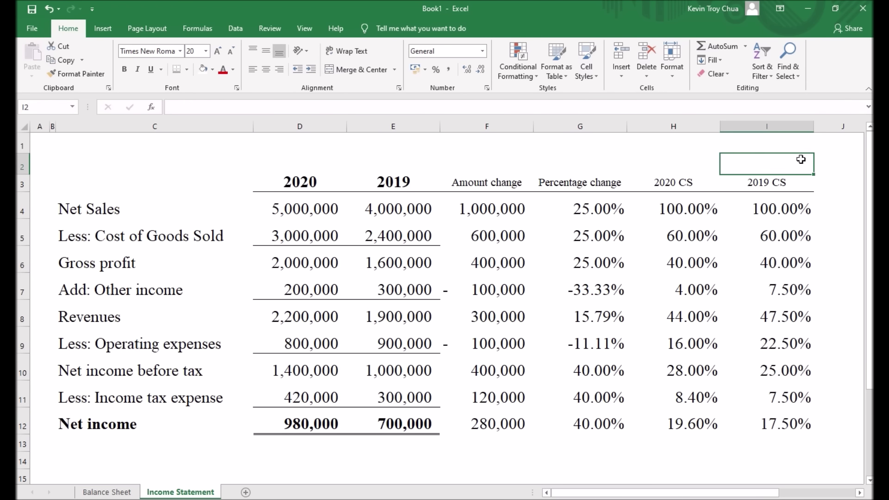